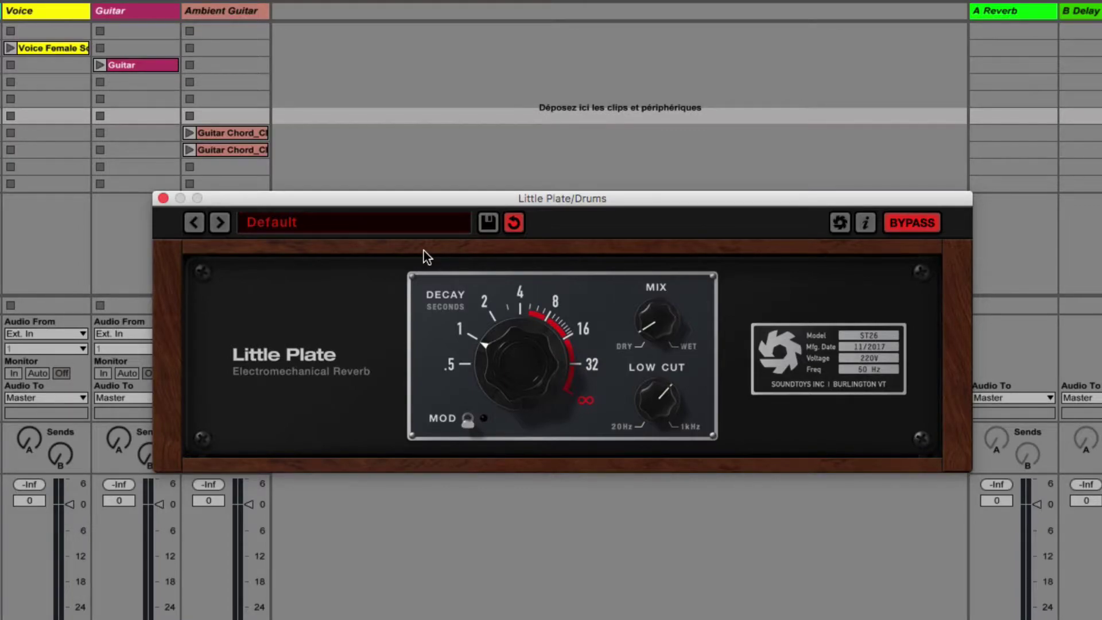
Look through Little Plate's preset categories, from 01 Basics to 04 Extreme, and its save options without loading a preset
left_click(376, 225)
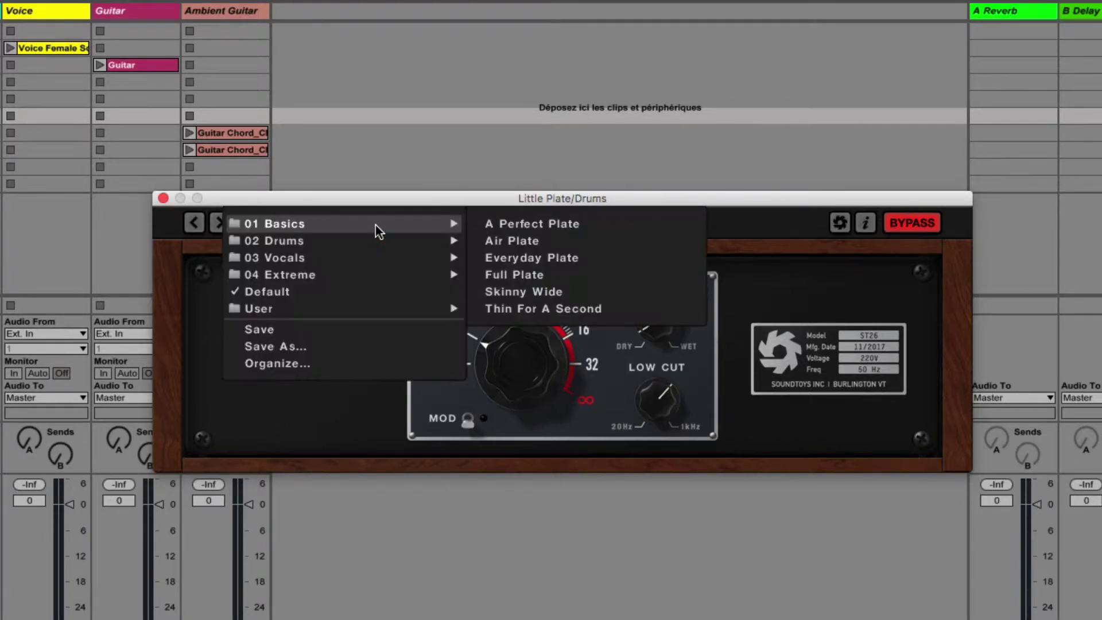
mouse_move(347, 232)
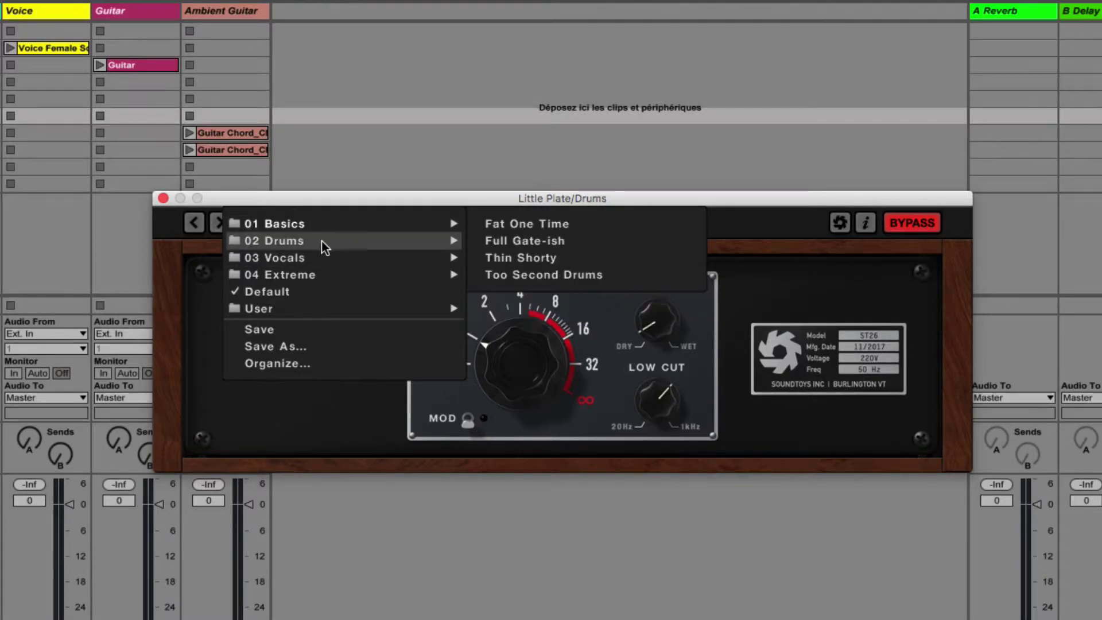
mouse_move(315, 257)
mouse_move(319, 278)
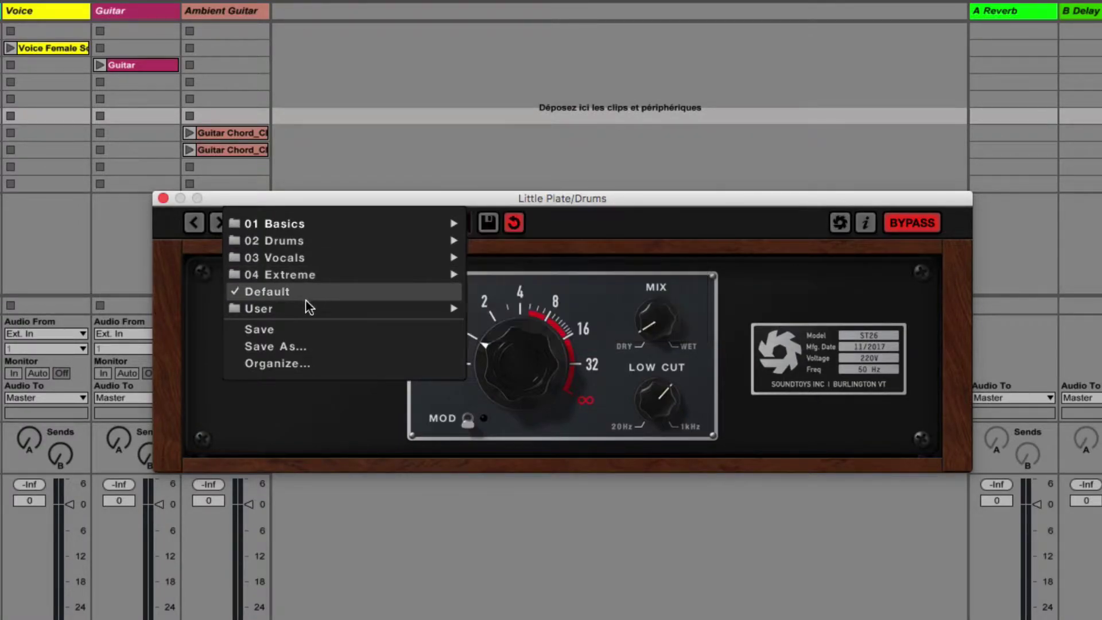
mouse_move(305, 301)
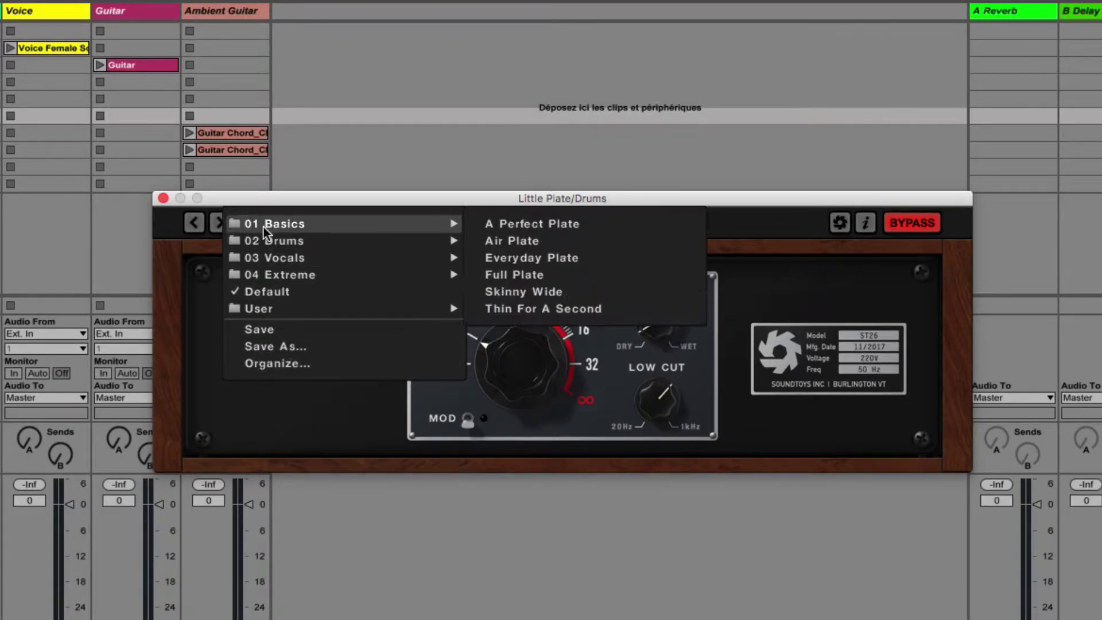
mouse_move(266, 226)
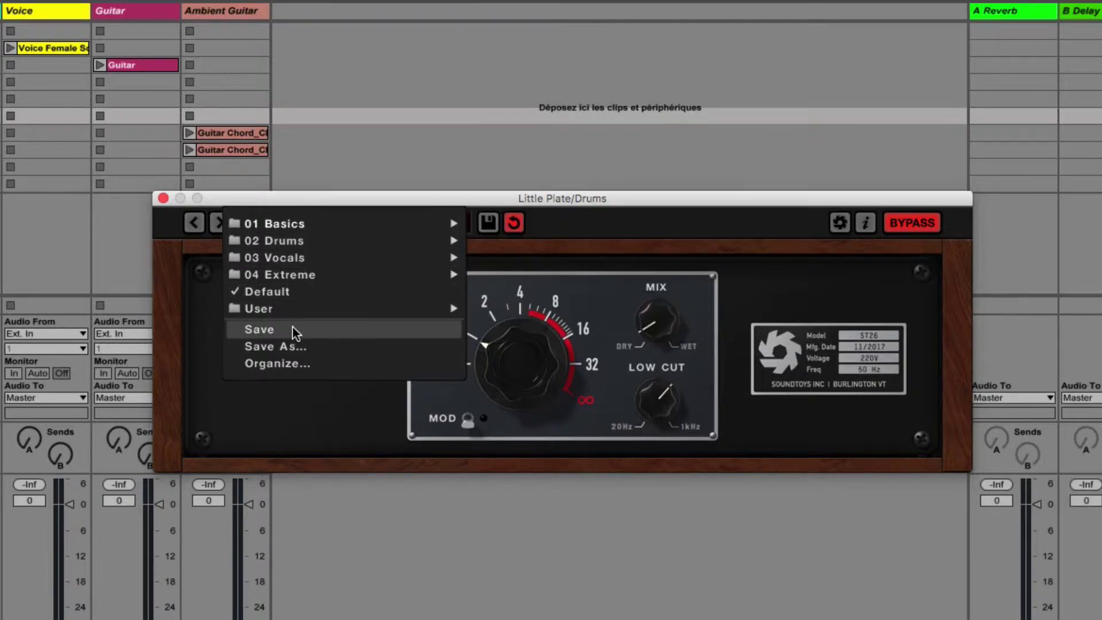
left_click(724, 222)
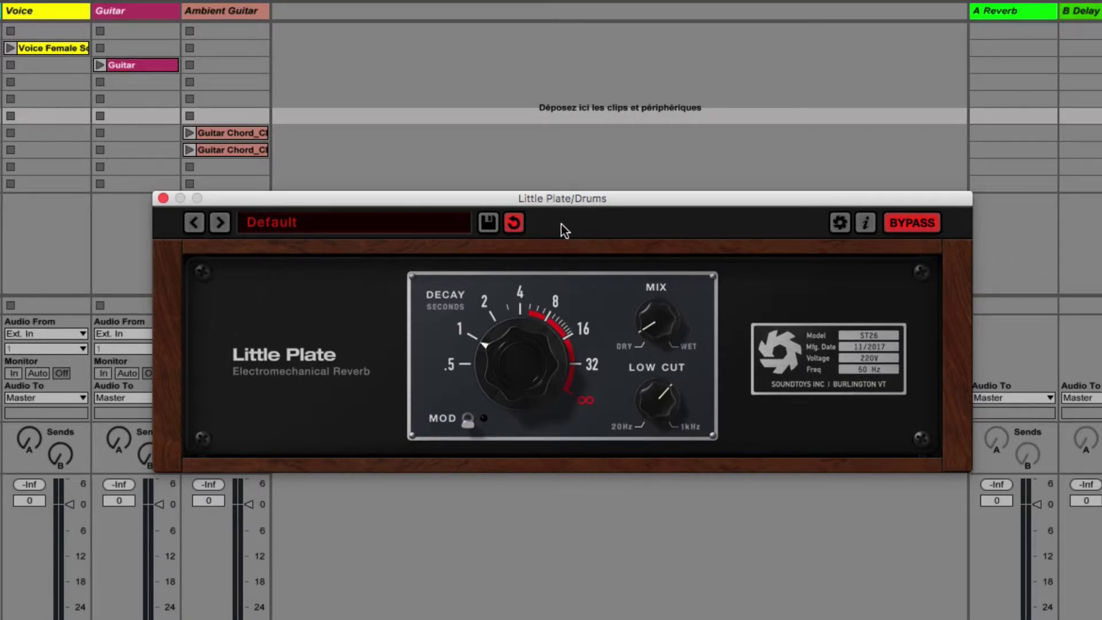
Check Little Plate's news notice and its list of user guides, support and account links
left_click(837, 225)
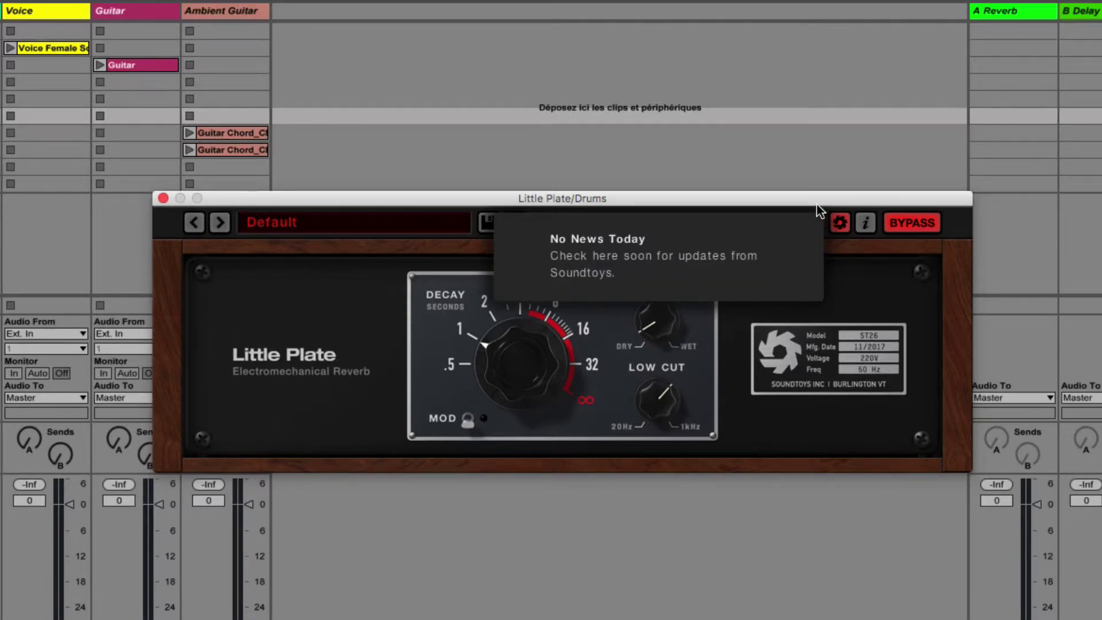
left_click(863, 224)
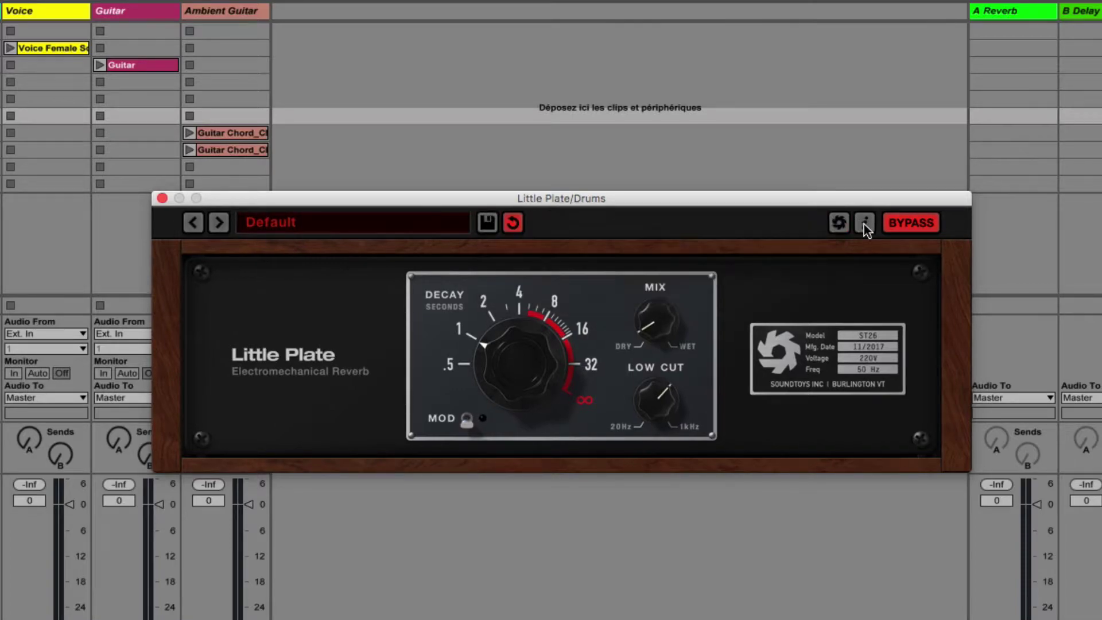
left_click(863, 225)
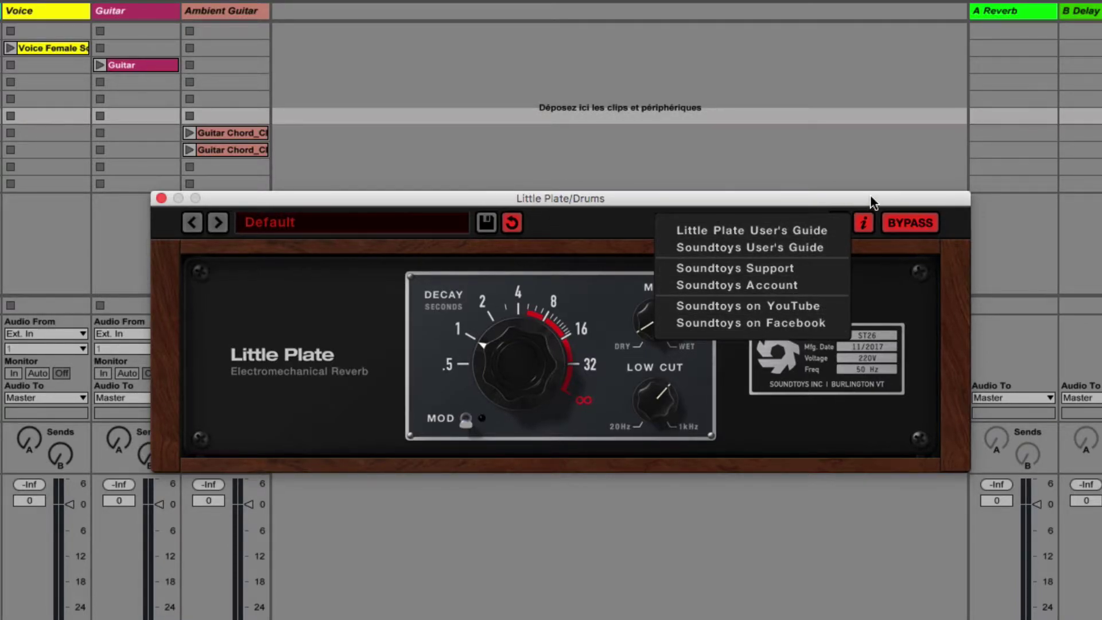
left_click(950, 224)
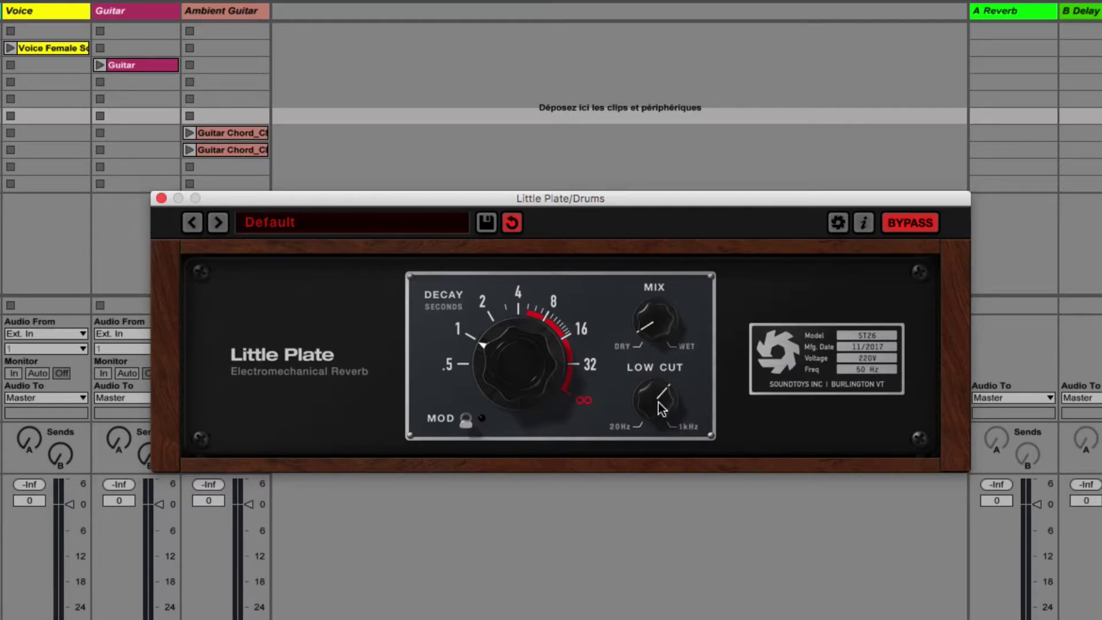
Check the Low Cut frequency and toggle the reverb's modulation on and back off
mouse_move(653, 406)
left_click(465, 418)
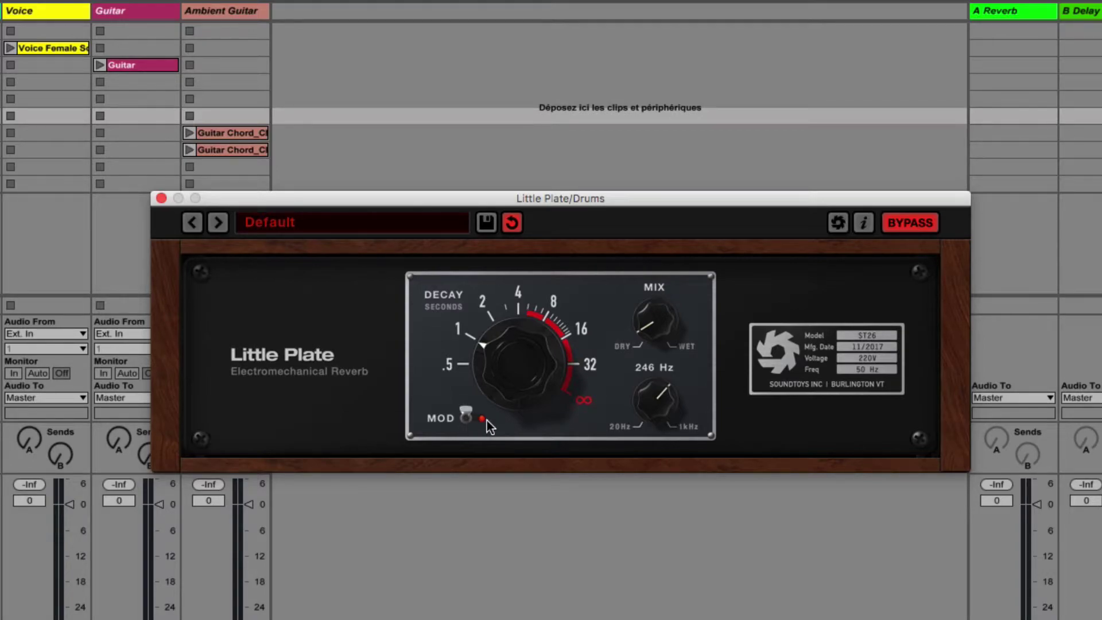
left_click(465, 417)
left_click(465, 419)
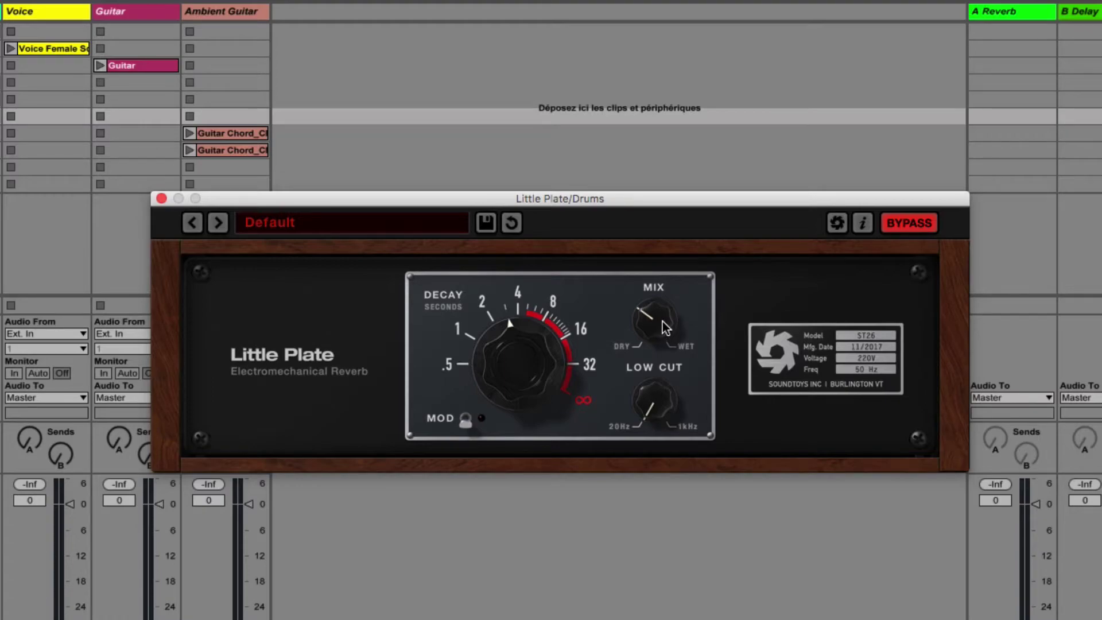
Lock the Mix control against preset changes and try to change its value
left_click_drag(657, 343, 661, 346)
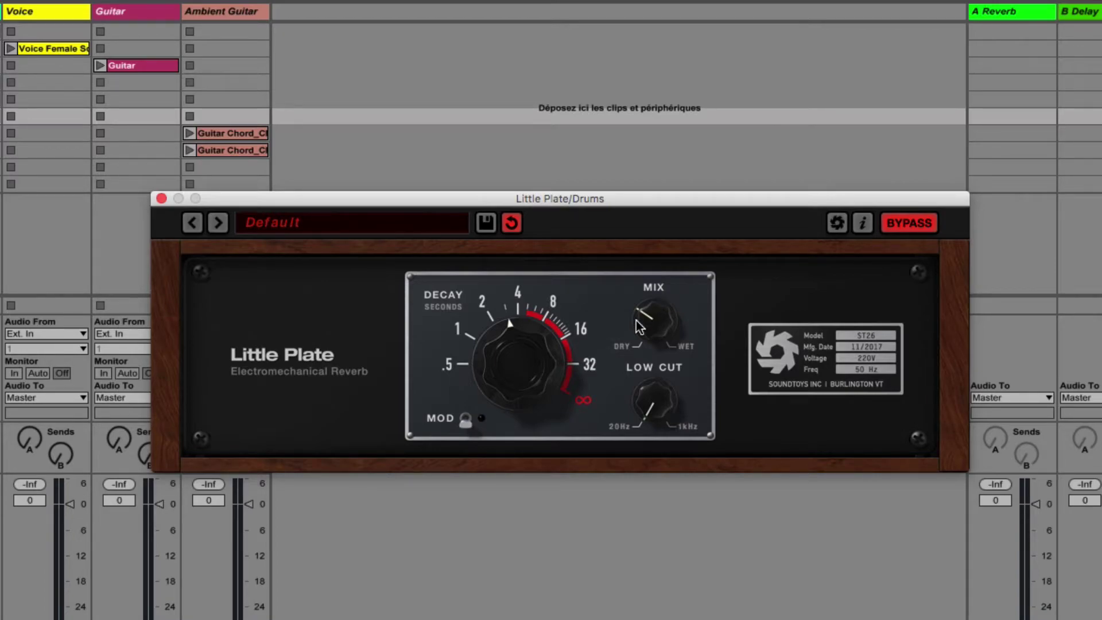
key("ctrl+alt")
left_click(658, 331, "ctrl+alt")
left_click_drag(660, 282, 658, 315)
Browse forward through the presets to Full Plate with the Mix control locked
left_click(223, 226)
left_click(223, 227)
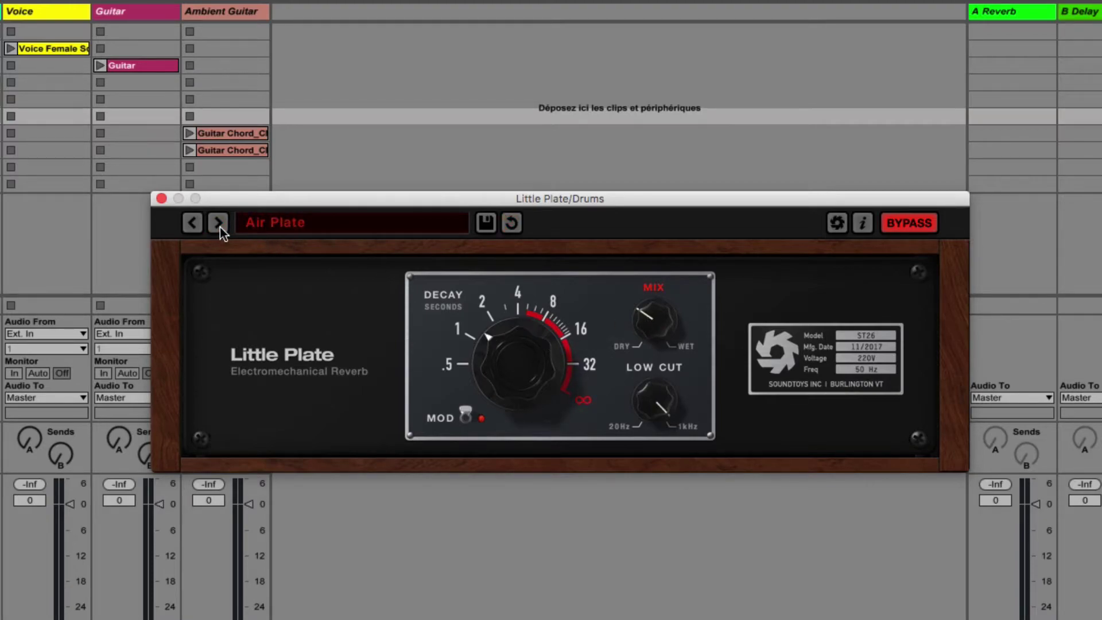
left_click(220, 226)
left_click(219, 227)
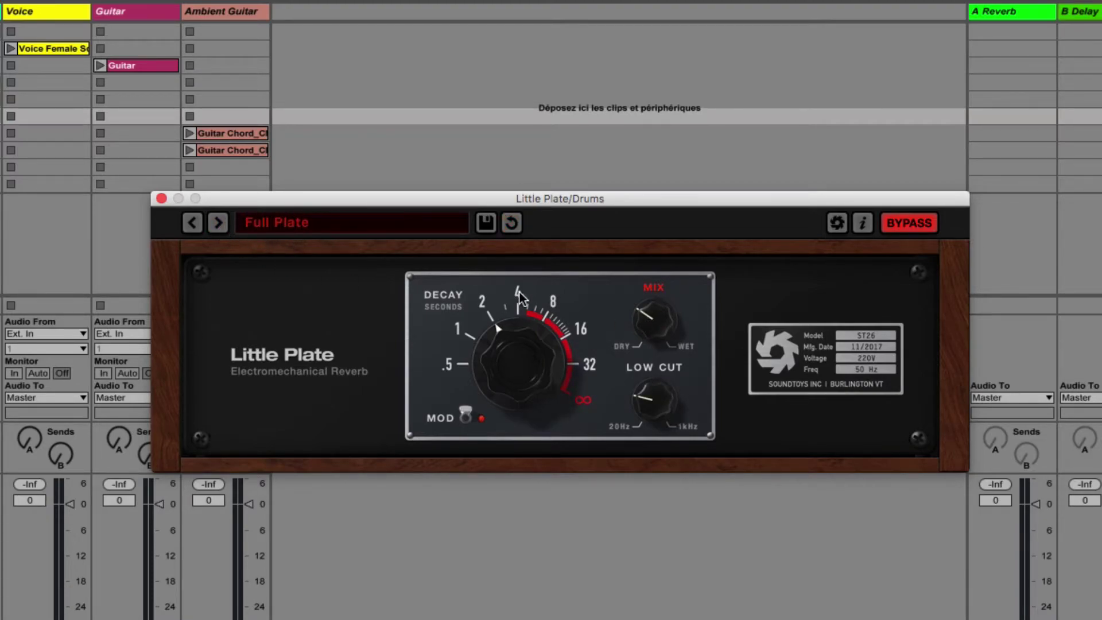
Step back through the presets and load the Default preset again
left_click(192, 224)
left_click(193, 223)
left_click(193, 223)
left_click(269, 226)
left_click(271, 290)
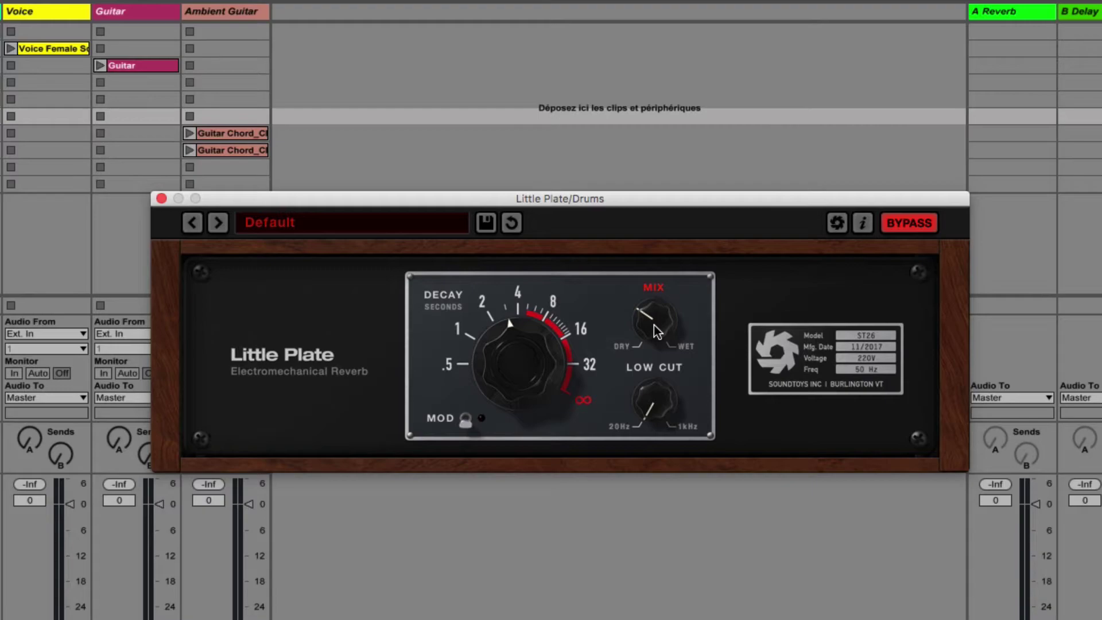
Unlock the Mix control, try the A Perfect Plate preset, and return to the Default preset
key("ctrl+alt")
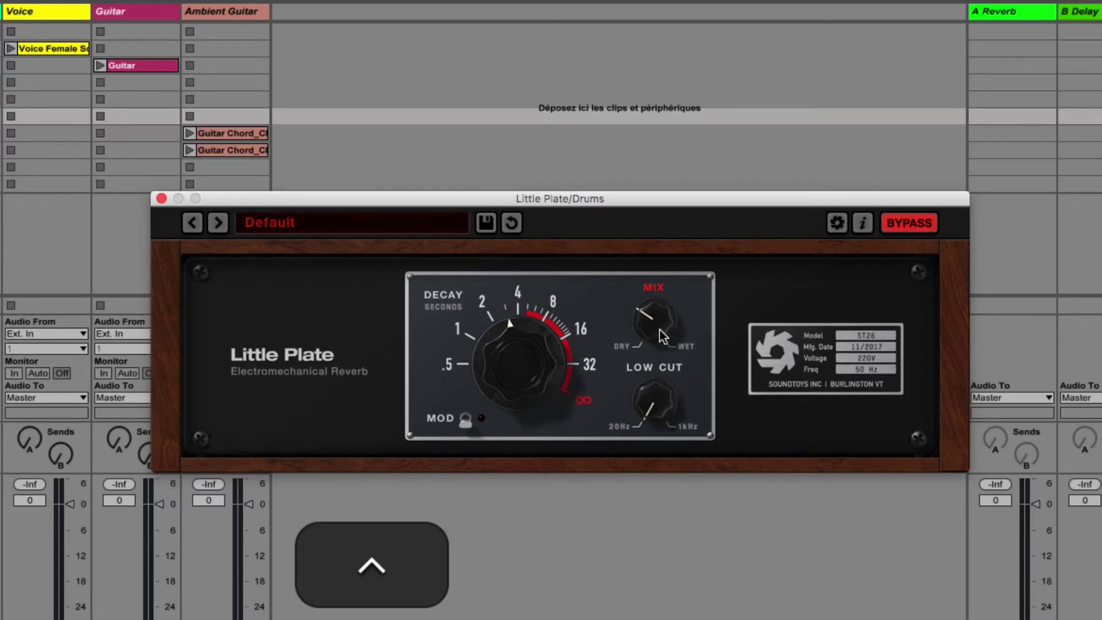
left_click(659, 322, "ctrl+alt")
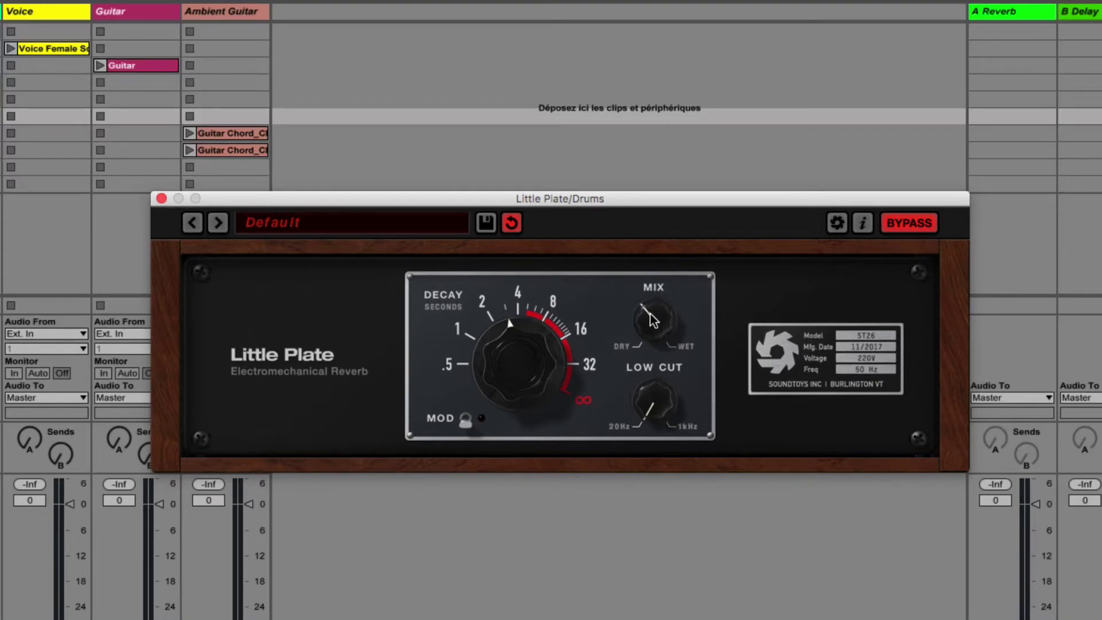
left_click(221, 222)
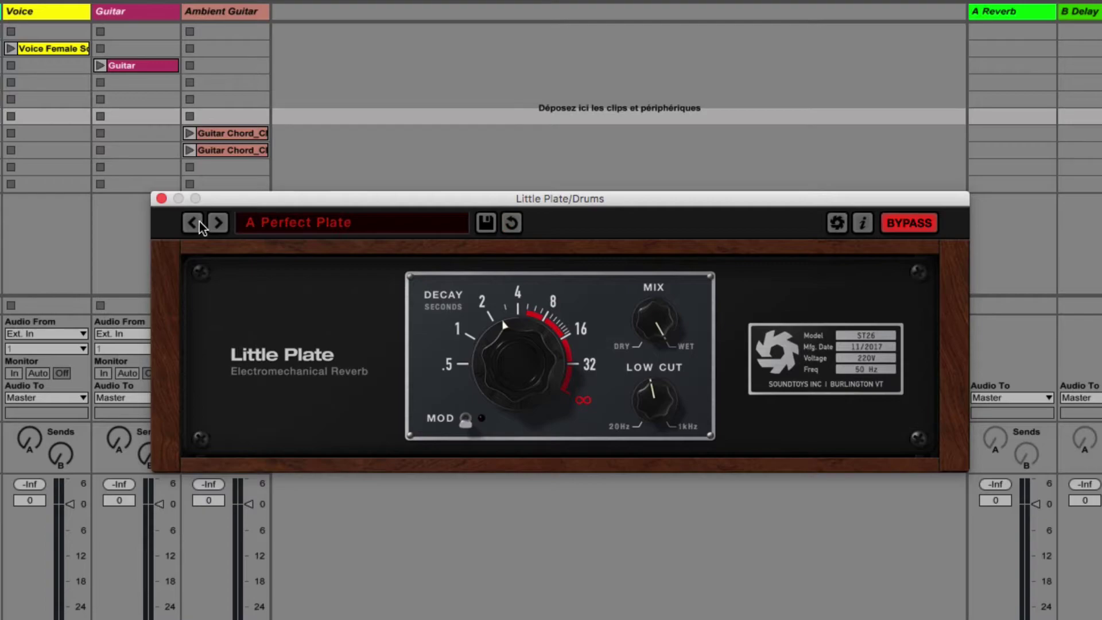
left_click(194, 224)
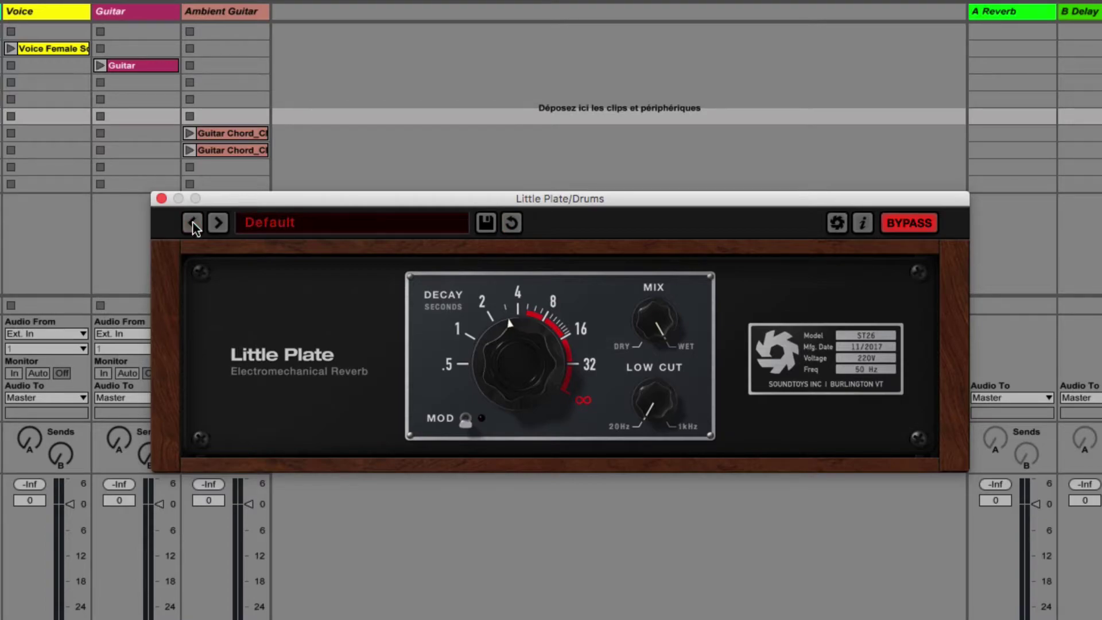
left_click(270, 224)
left_click(271, 294)
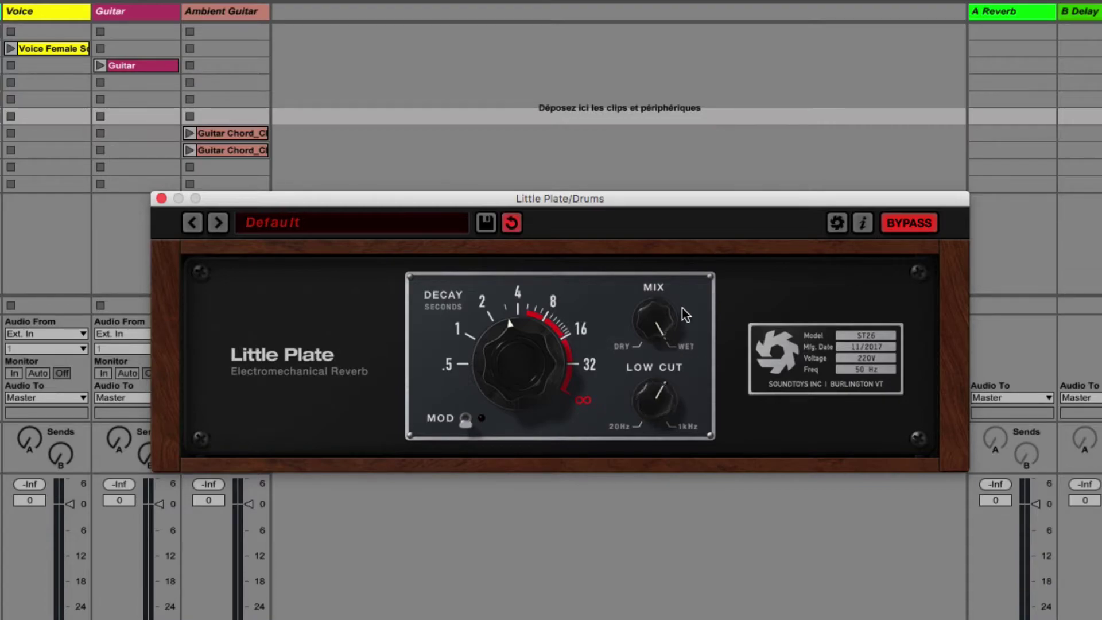
Raise the Low Cut to about the middle of its range and lock it against preset changes
left_click_drag(654, 396, 660, 399)
left_click(659, 407, "ctrl+alt")
left_click_drag(659, 407, 659, 402)
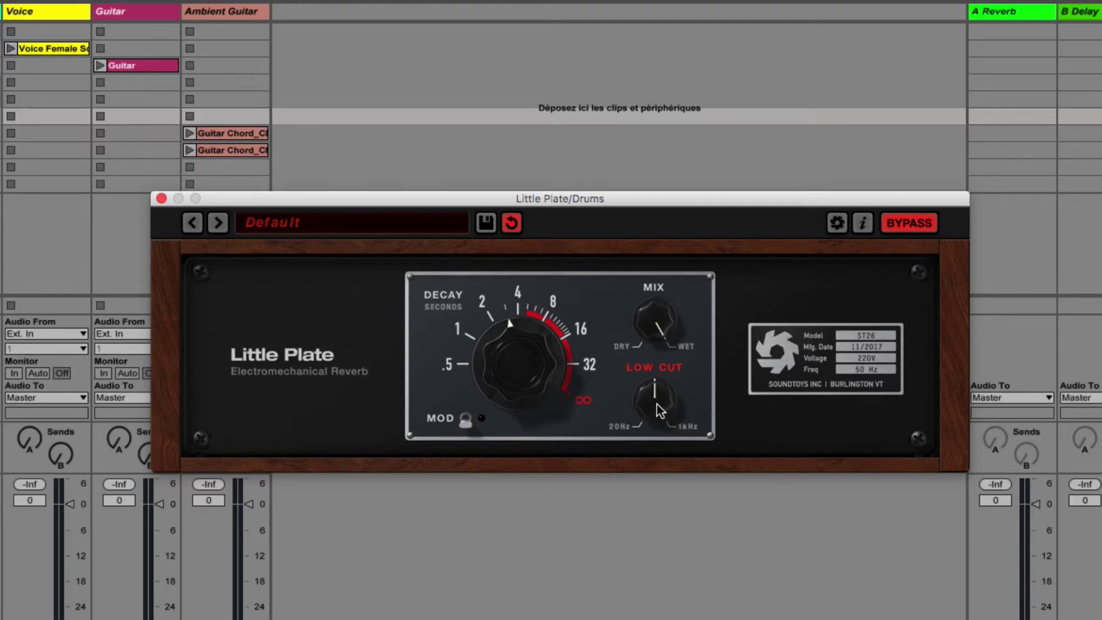
Switch to the Air Plate preset, unlock the Low Cut control and adjust its value
left_click(218, 223)
left_click(218, 223)
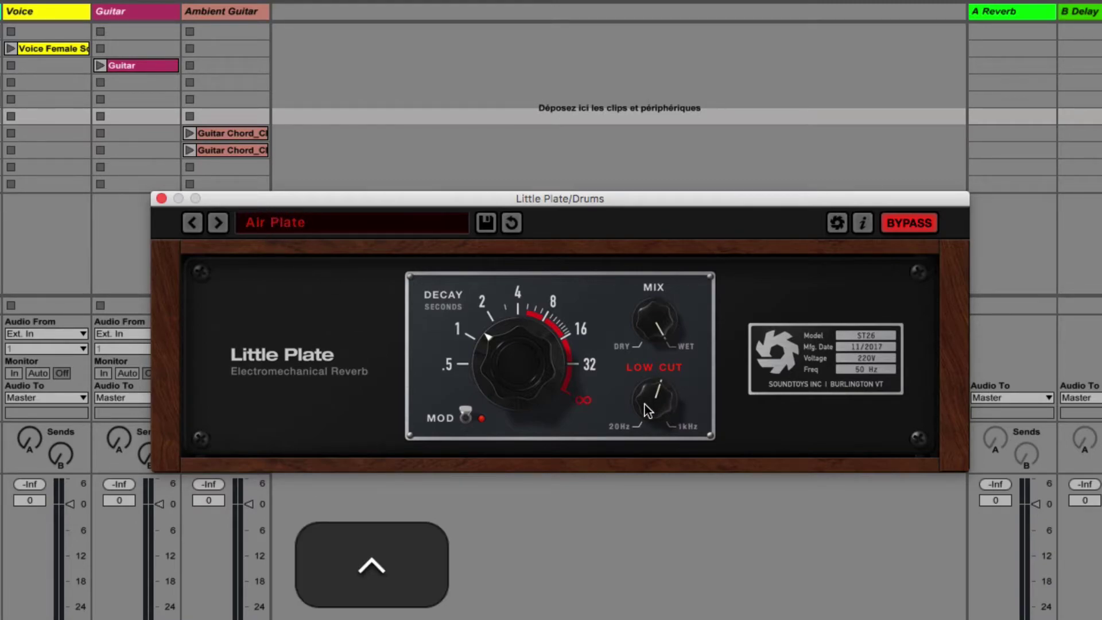
left_click_drag(645, 404, 650, 373)
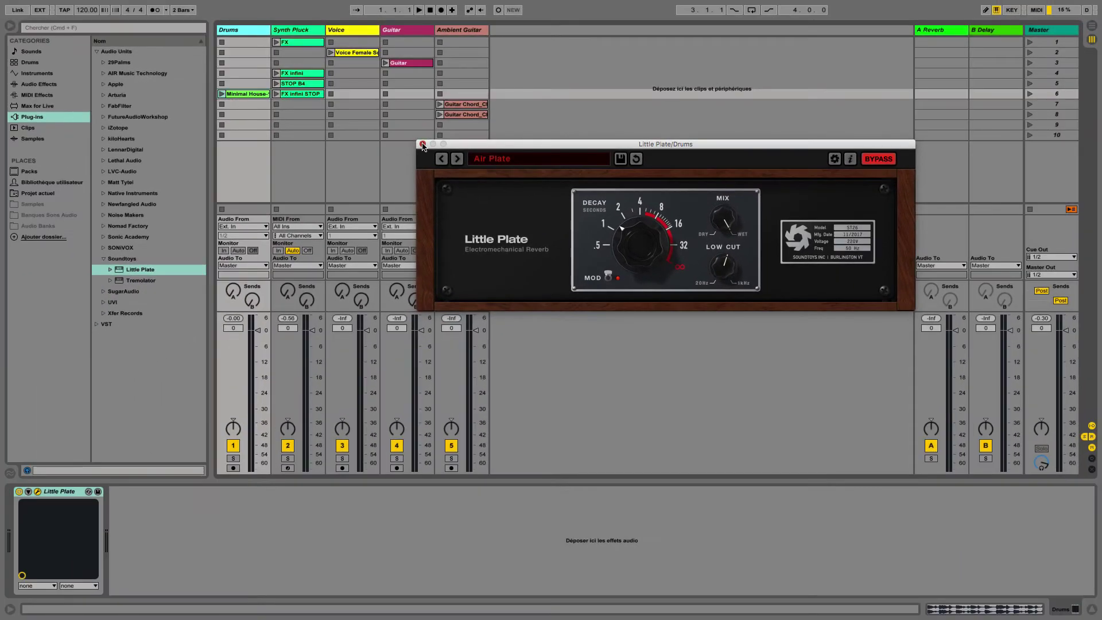
Close the Little Plate window and reopen it from the Drums track's device
left_click(422, 144)
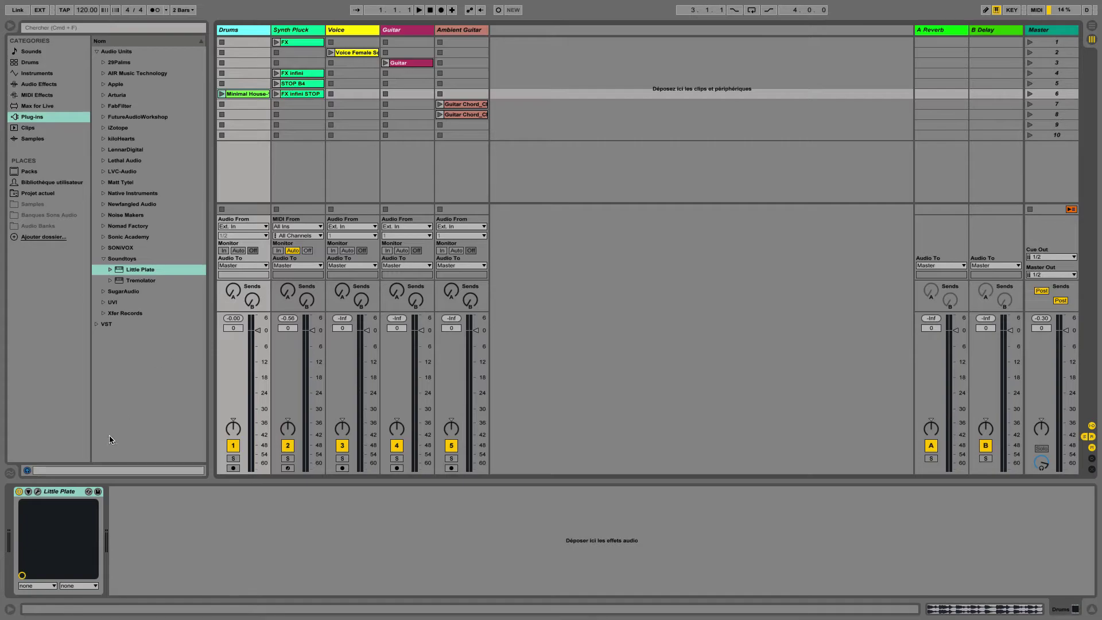
left_click(37, 491)
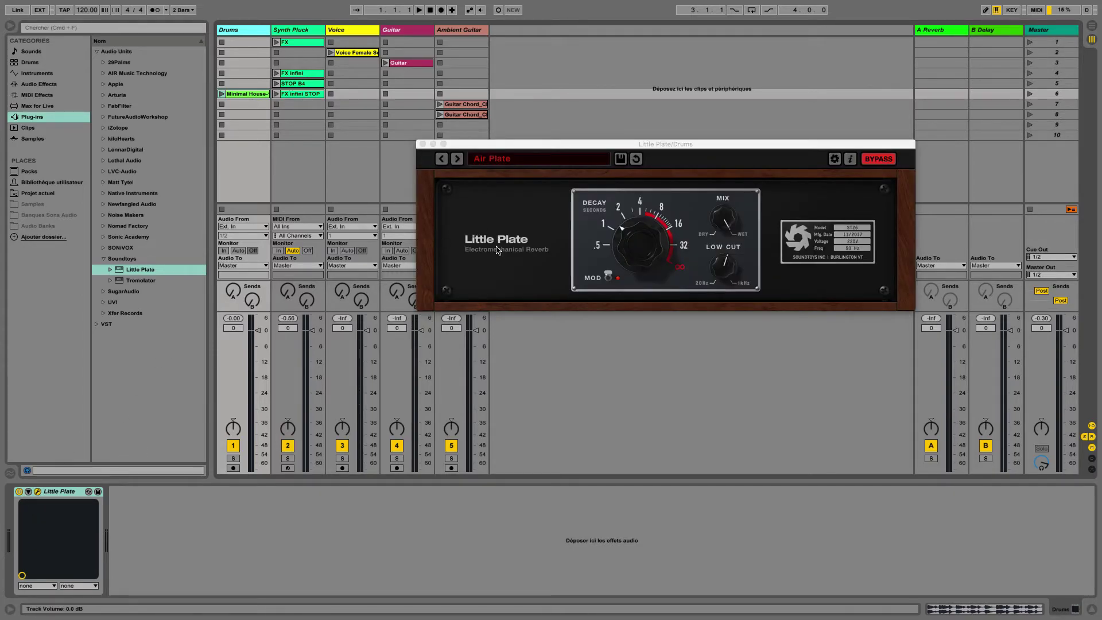
left_click(643, 248)
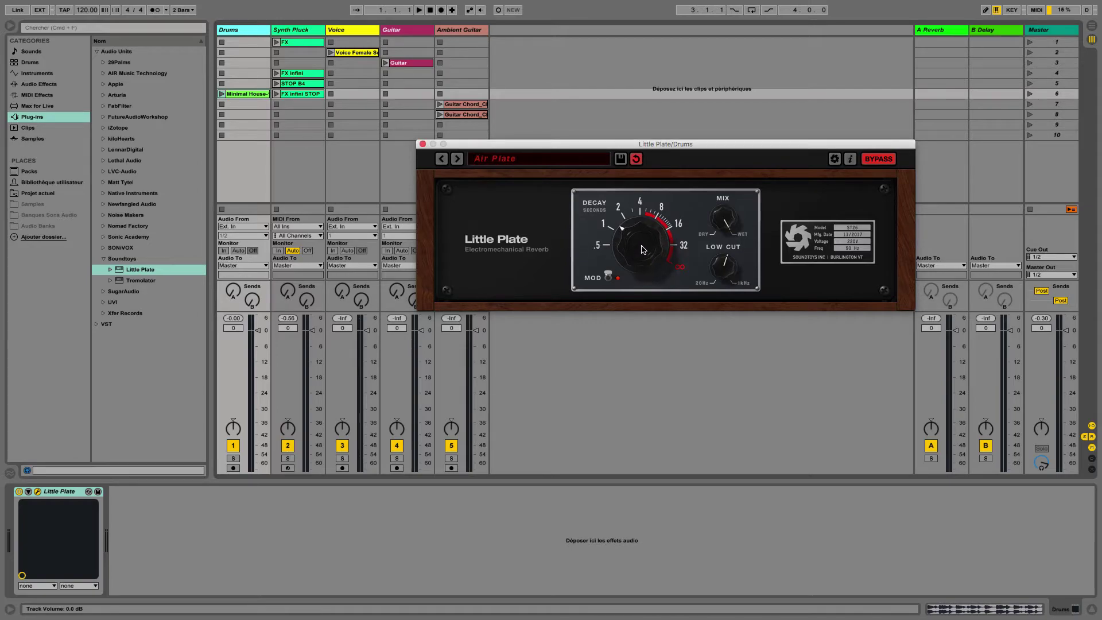
Turn the Mix down to nearly dry, and play the Minimal House clip with the plug-in window moved clear of the mixer
left_click_drag(726, 217, 741, 350)
left_click(221, 94)
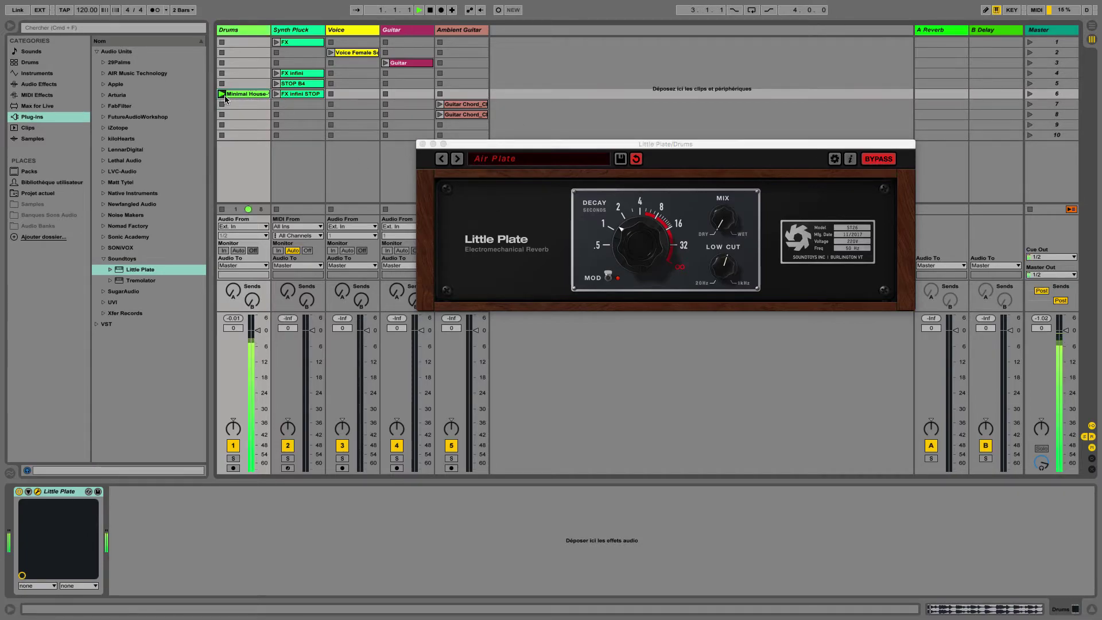
left_click_drag(697, 149, 736, 142)
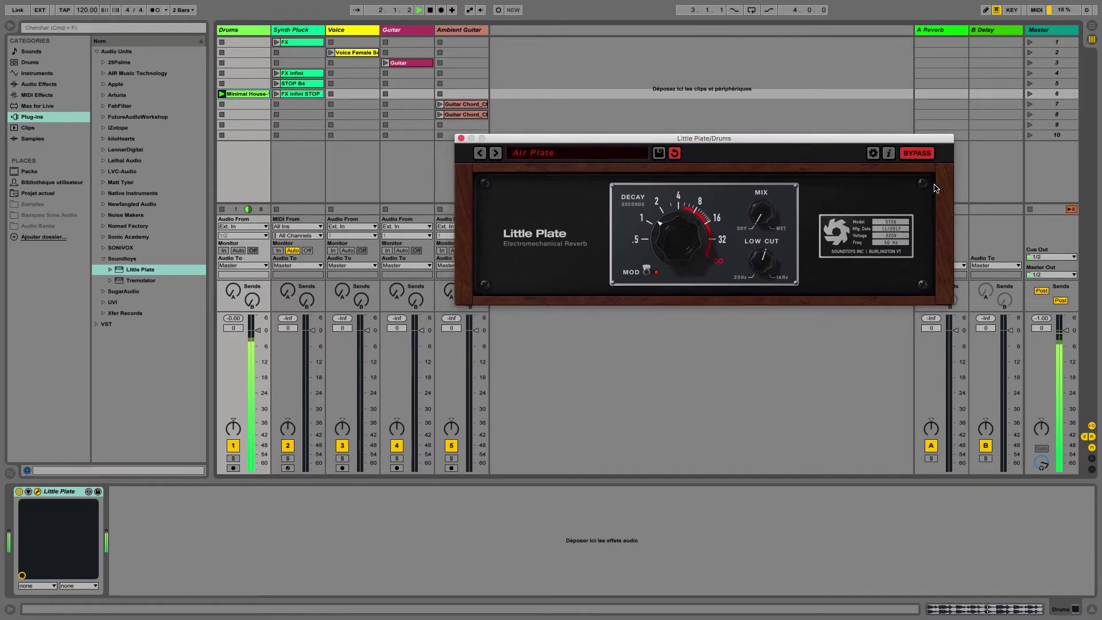
Take the reverb out of bypass and set Mix slightly above dry, Low Cut near 1 kHz and Decay slightly above 1 second
left_click(918, 156)
left_click_drag(757, 226, 769, 164)
left_click_drag(769, 238, 764, 264)
left_click_drag(691, 250, 683, 253)
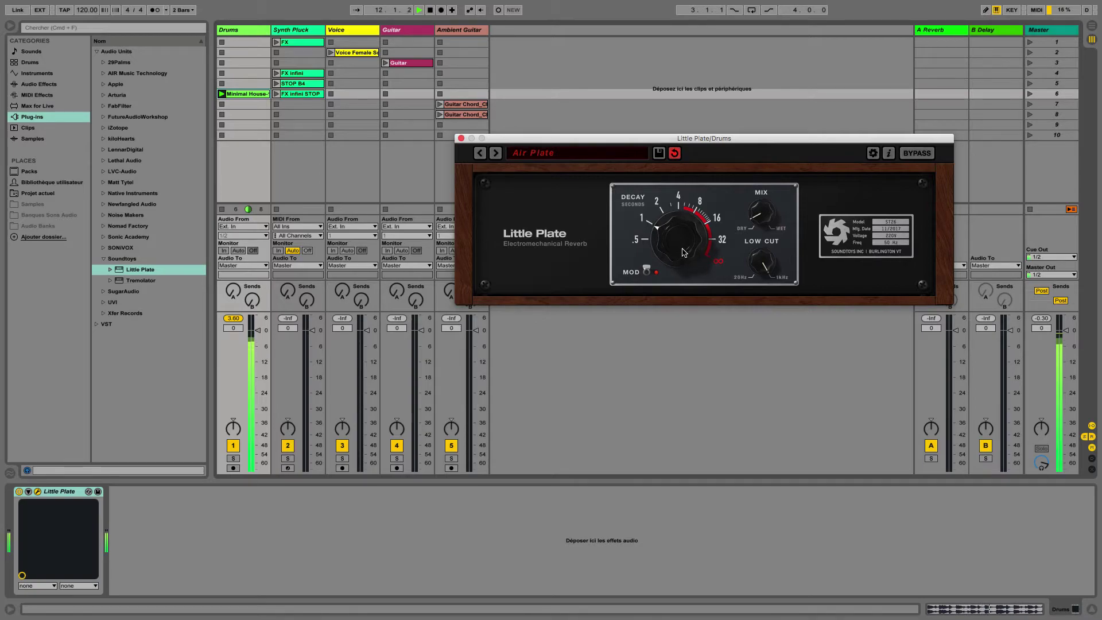
Compare the drums with and without the reverb by toggling its bypass repeatedly, ending with it bypassed
left_click(912, 156)
left_click(912, 156)
left_click(914, 156)
left_click(913, 157)
left_click(912, 158)
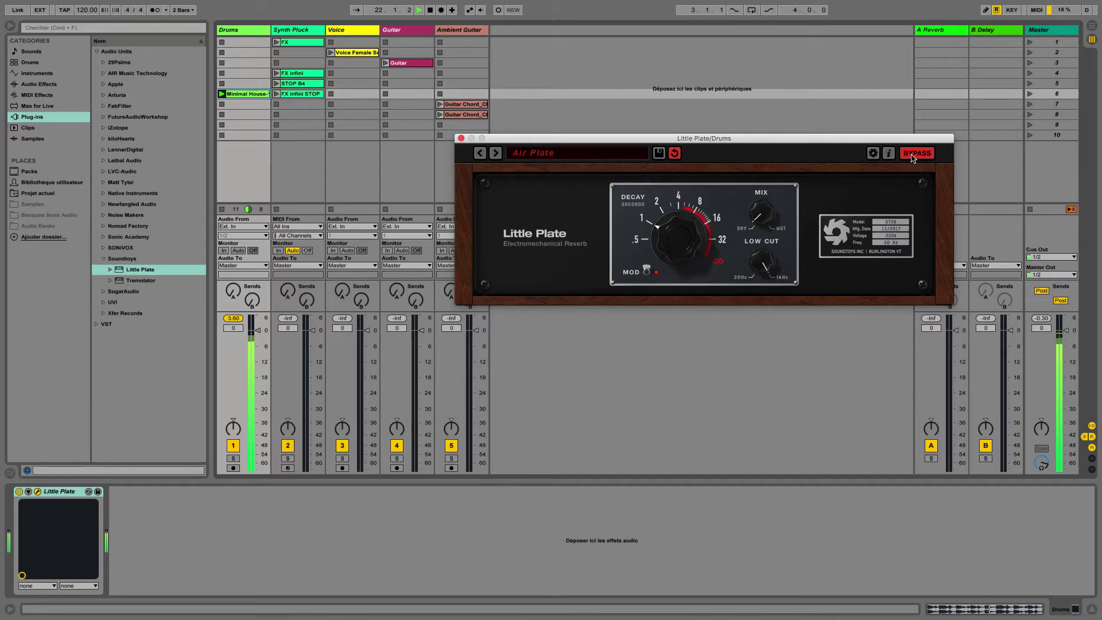
Close the Little Plate window and stop the clip on the Drums track
left_click(461, 138)
left_click(222, 104)
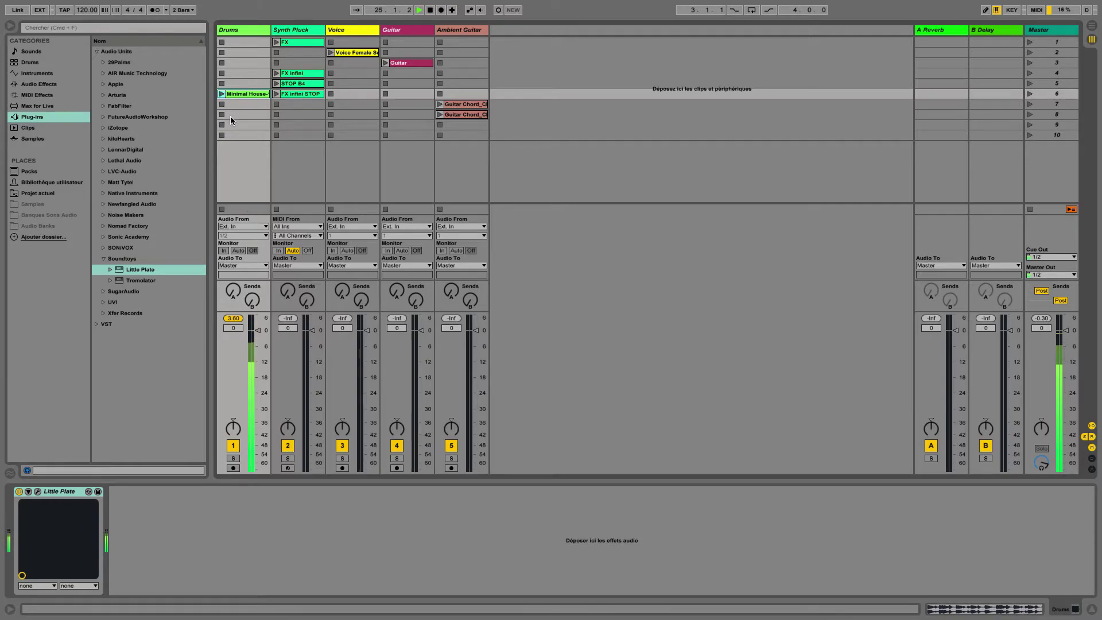
Show the Synth Pluck track's devices and launch its FX clip
left_click(296, 30)
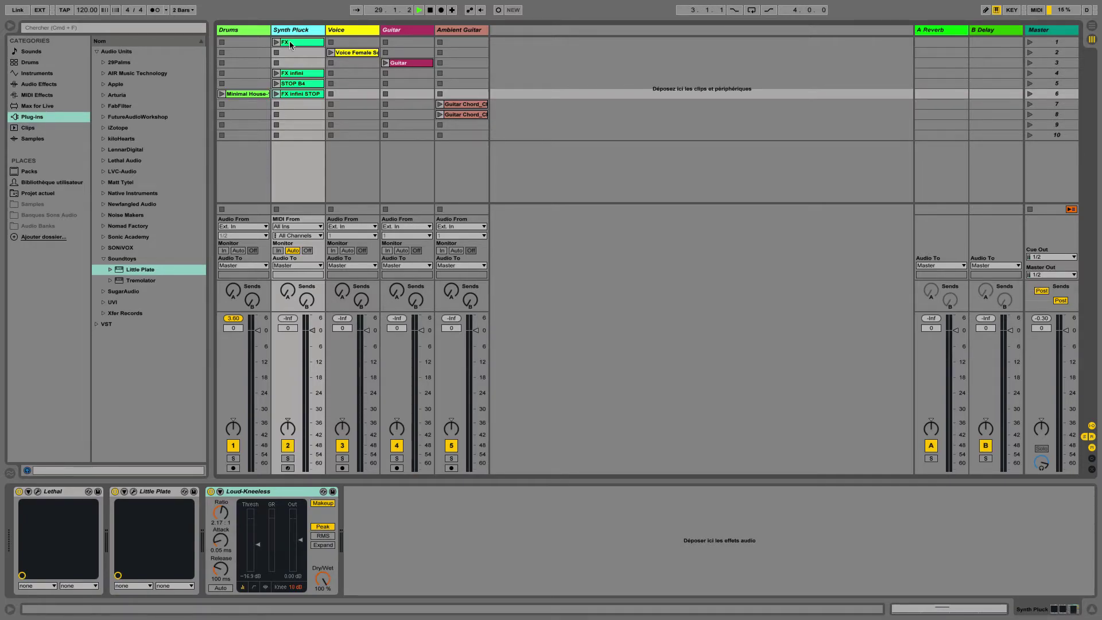
left_click(276, 43)
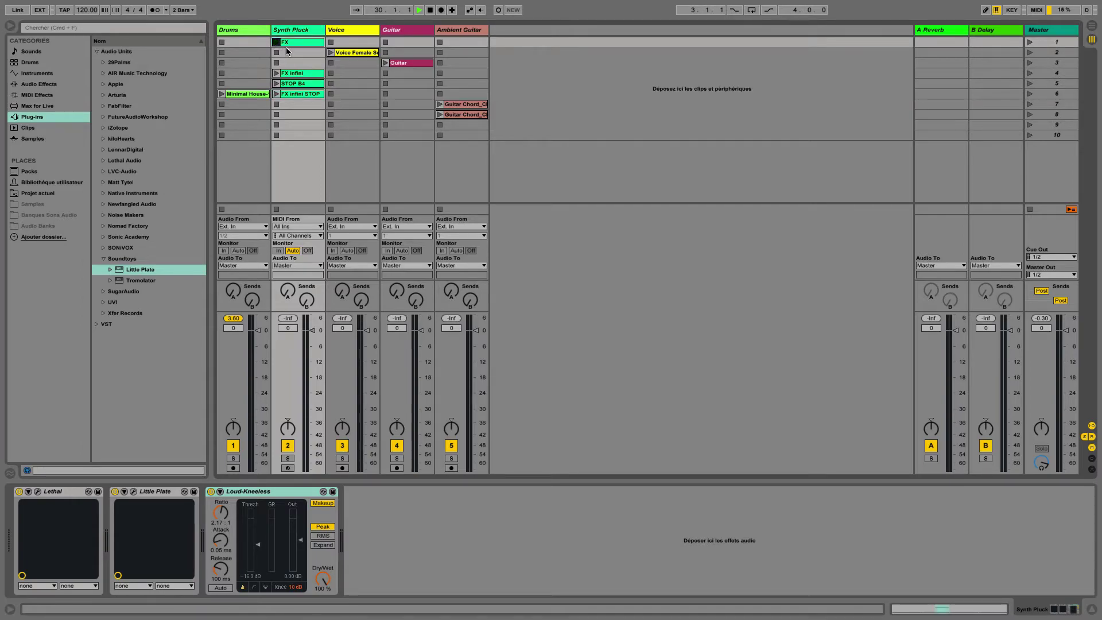
left_click(211, 491)
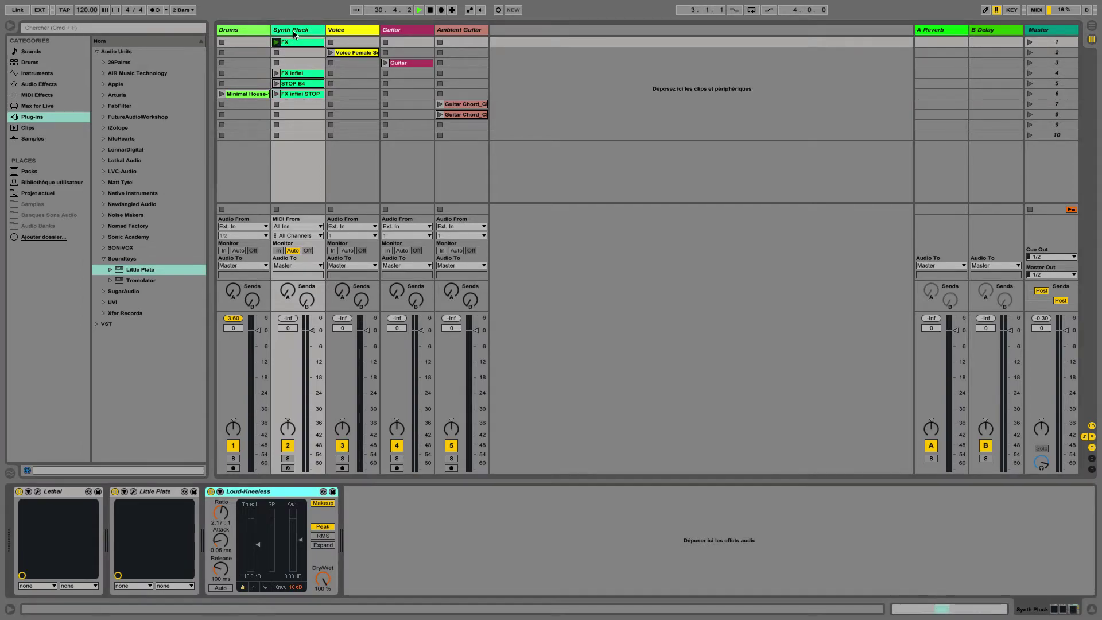
Open the Synth Pluck track's Little Plate, take it out of bypass and lower its Mix below the midpoint
left_click(134, 491)
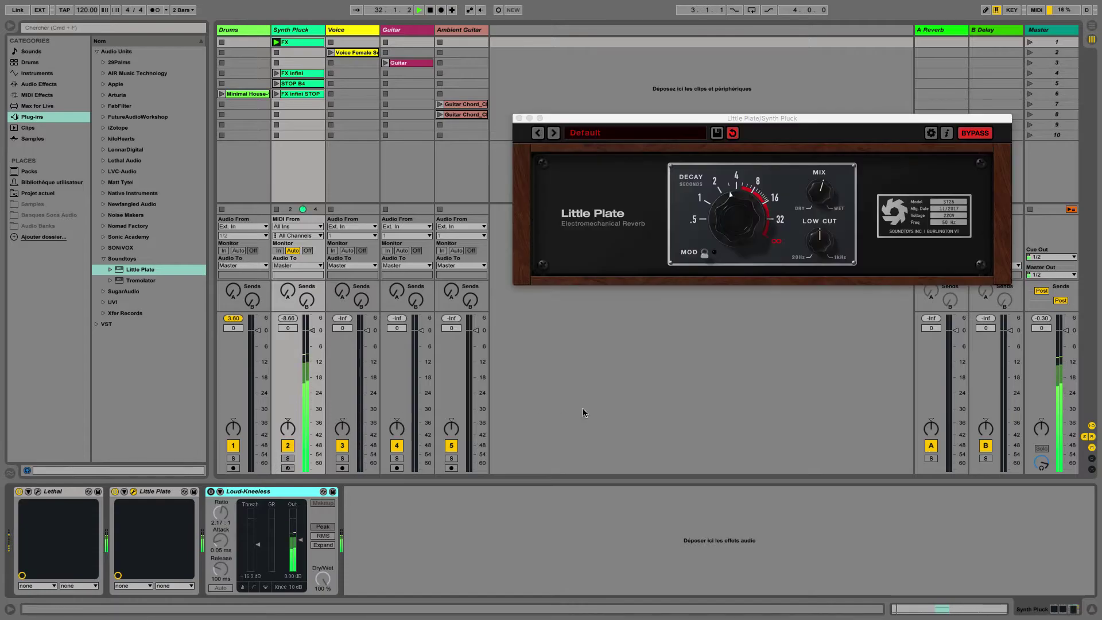
left_click(730, 200)
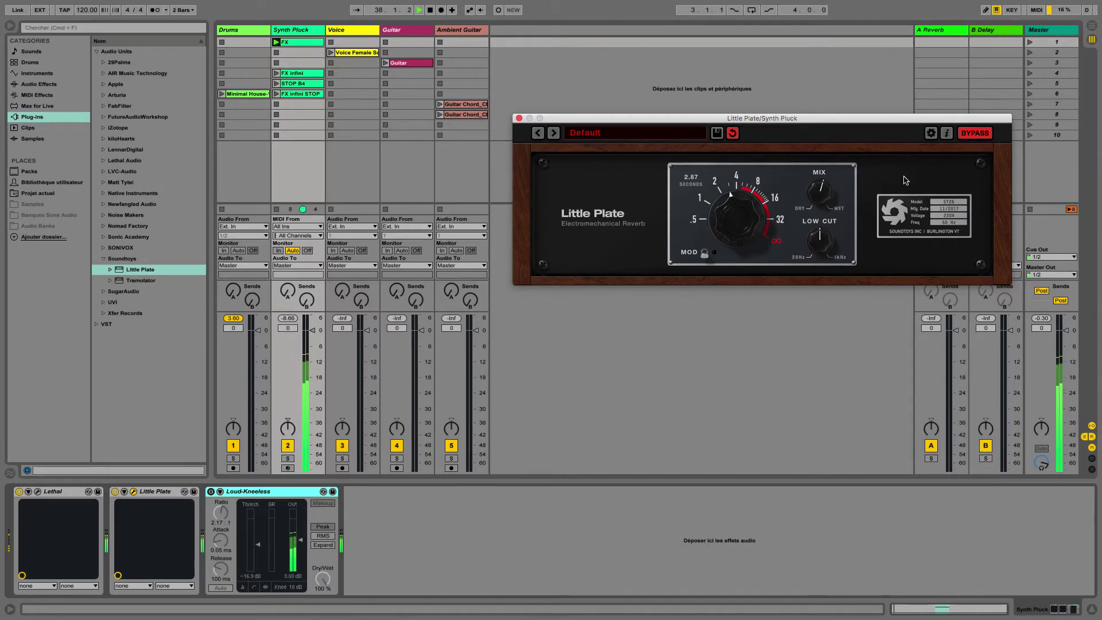
left_click(974, 134)
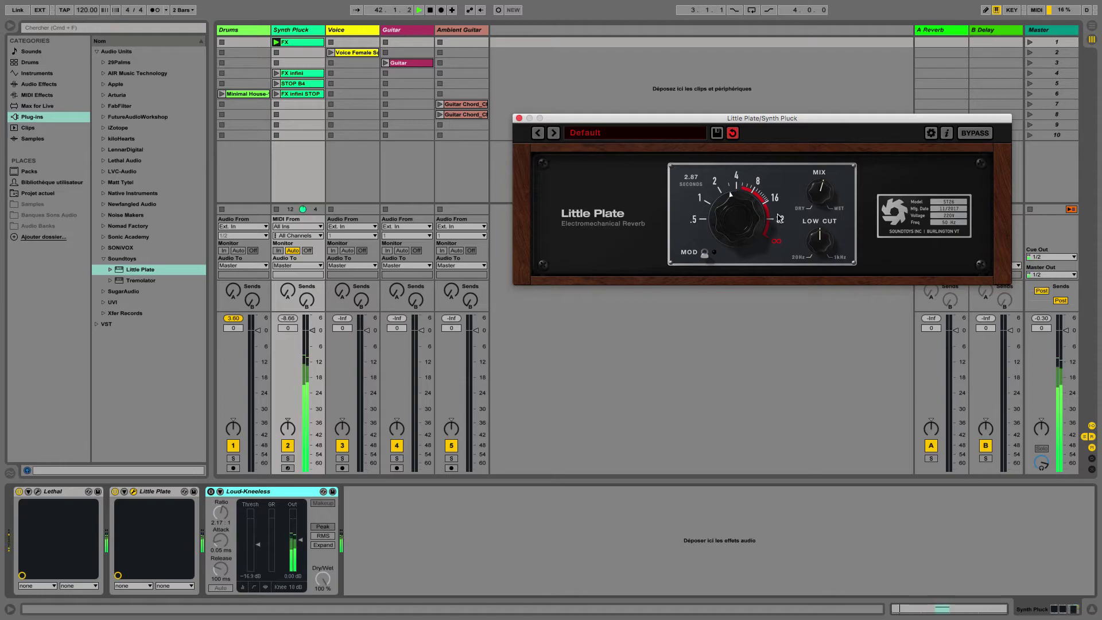
left_click_drag(819, 195, 816, 221)
Compare the synth pluck with and without the reverb by toggling its bypass, and stop playback
left_click(974, 136)
left_click(974, 136)
left_click(288, 144)
key("space")
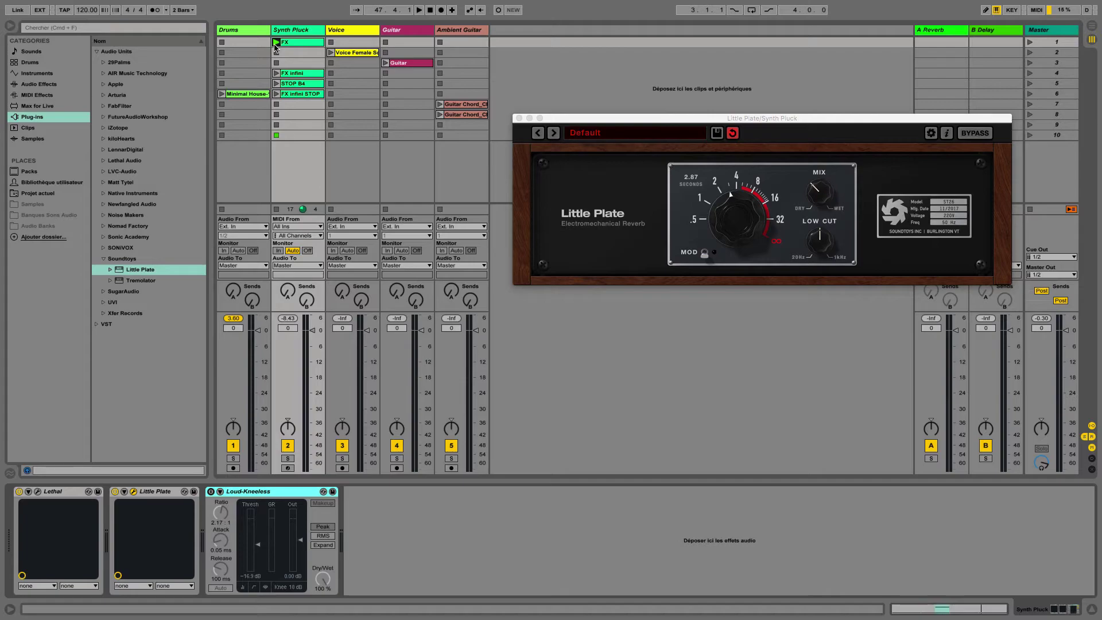
Audition the FX infini clip and scene 6 with the reverb active, and stop all clips
left_click(276, 74)
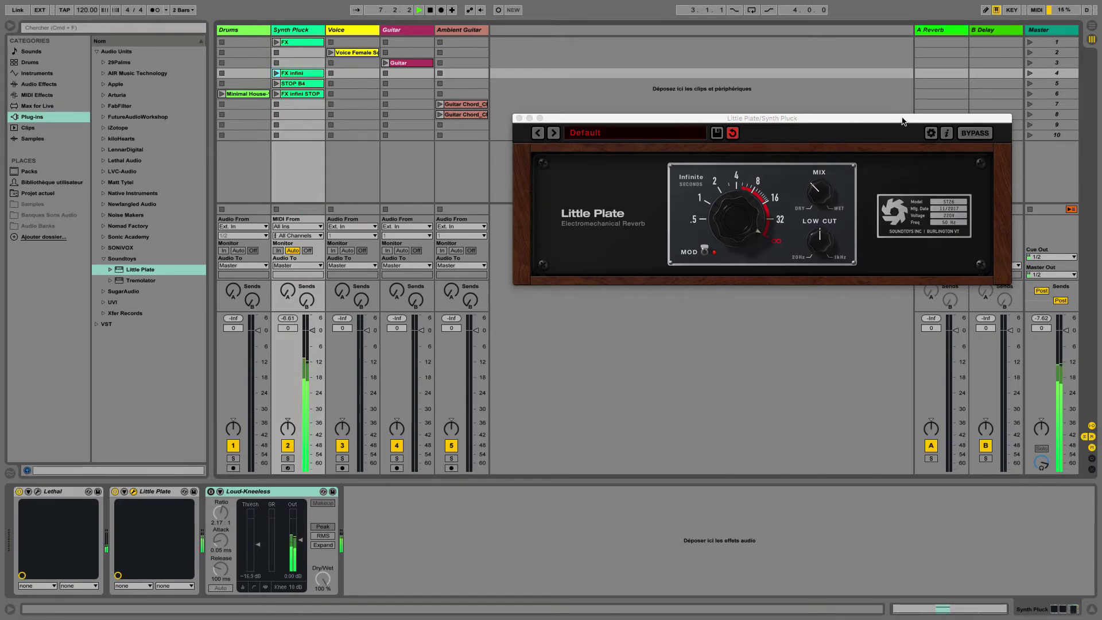
left_click(1054, 95)
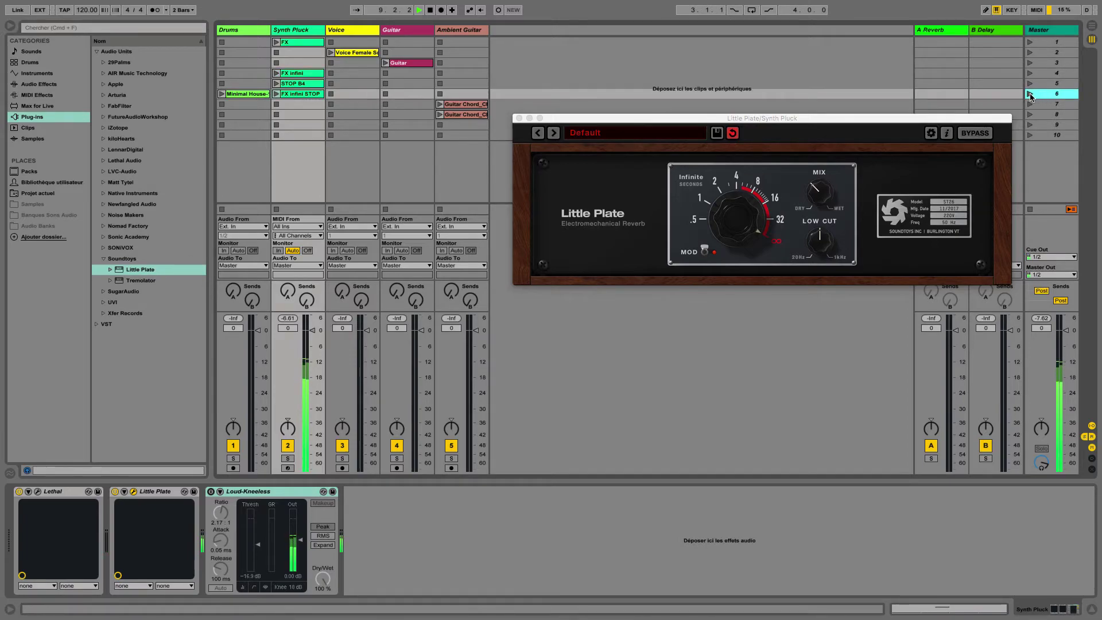
left_click(1031, 95)
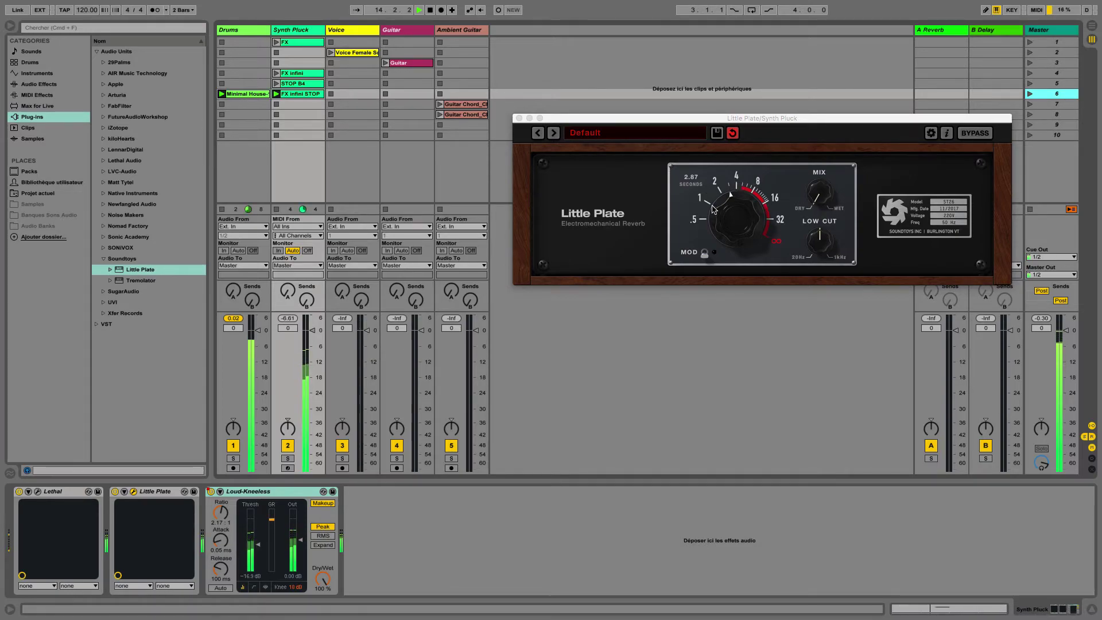
left_click(1029, 211)
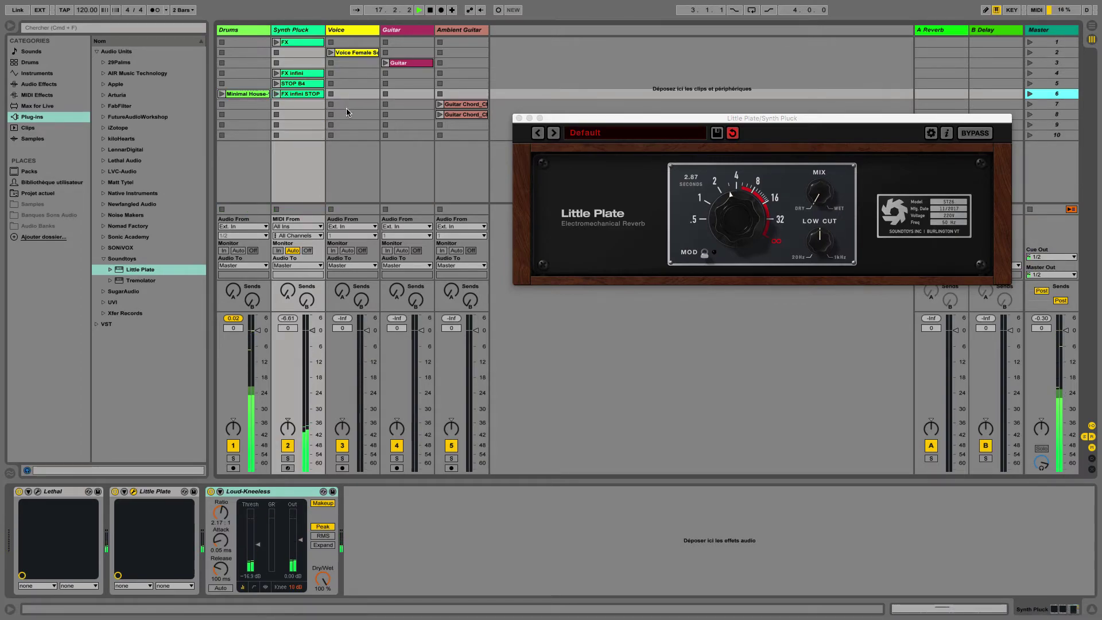
Select the Voice track, bypass the Synth Pluck track's Little Plate and close its window
left_click(345, 32)
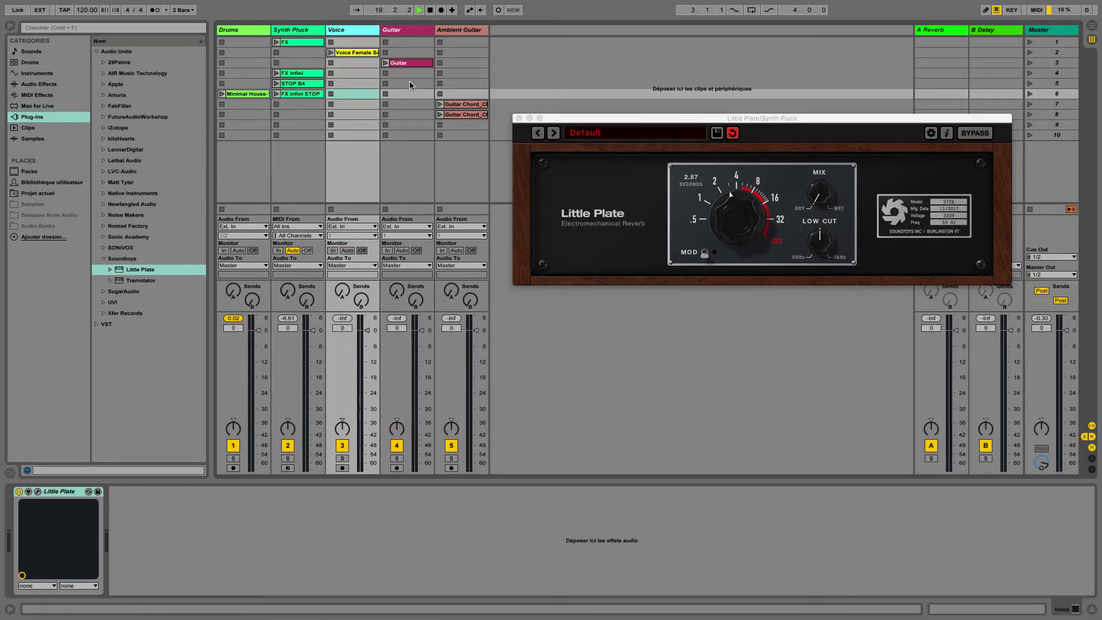
left_click(971, 135)
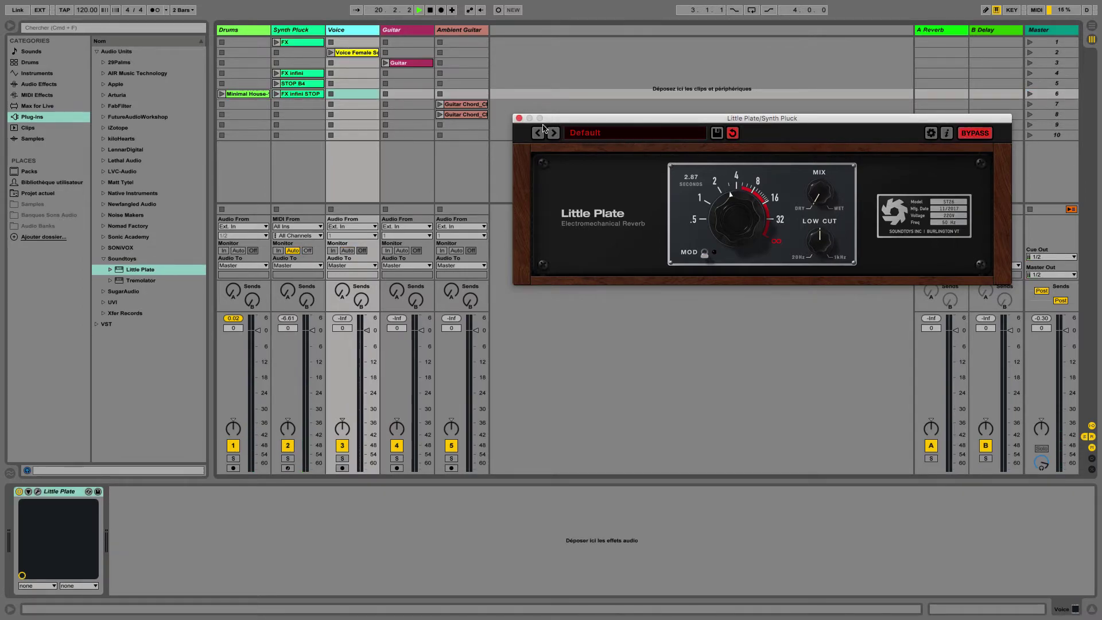
left_click(519, 119)
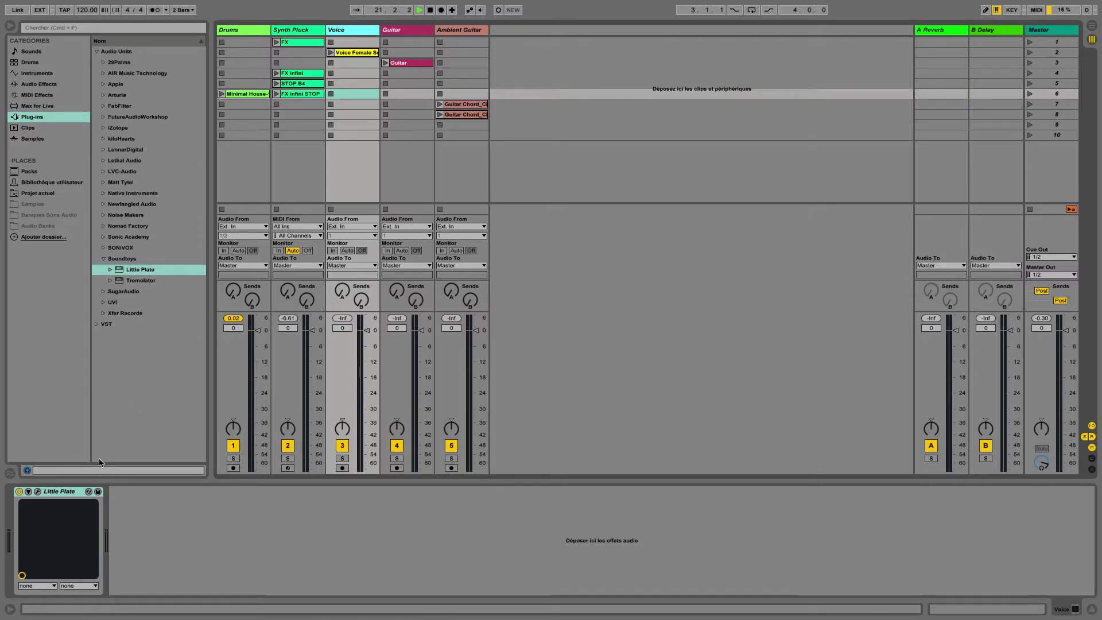
Open the Voice track's Little Plate, compare the voice clip with and without the reverb, and close the window
left_click(38, 491)
left_click(429, 10)
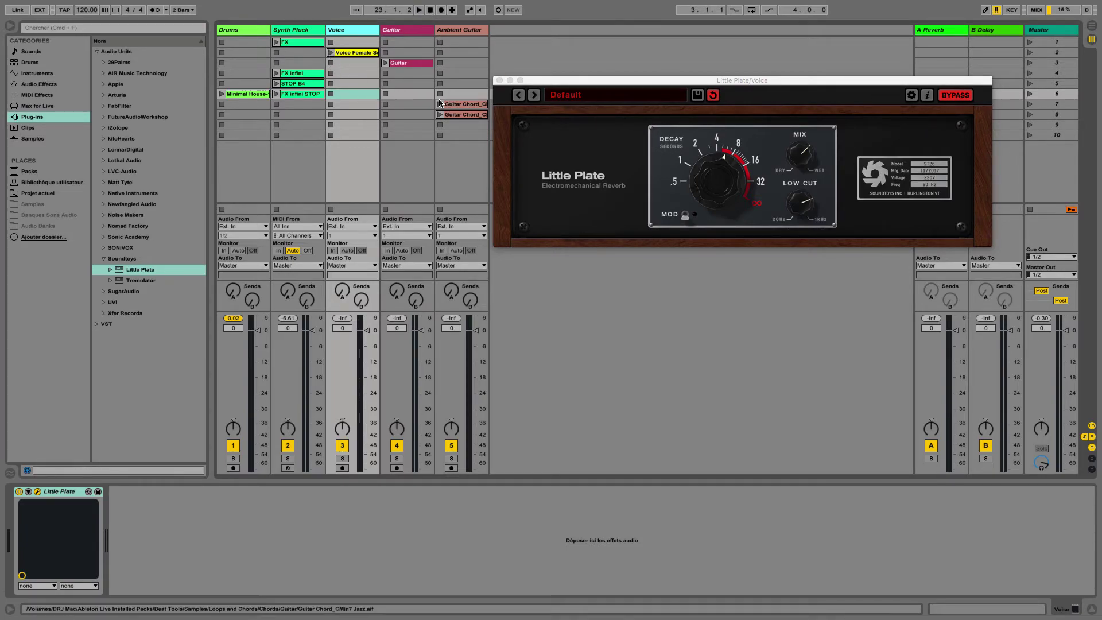
left_click(331, 52)
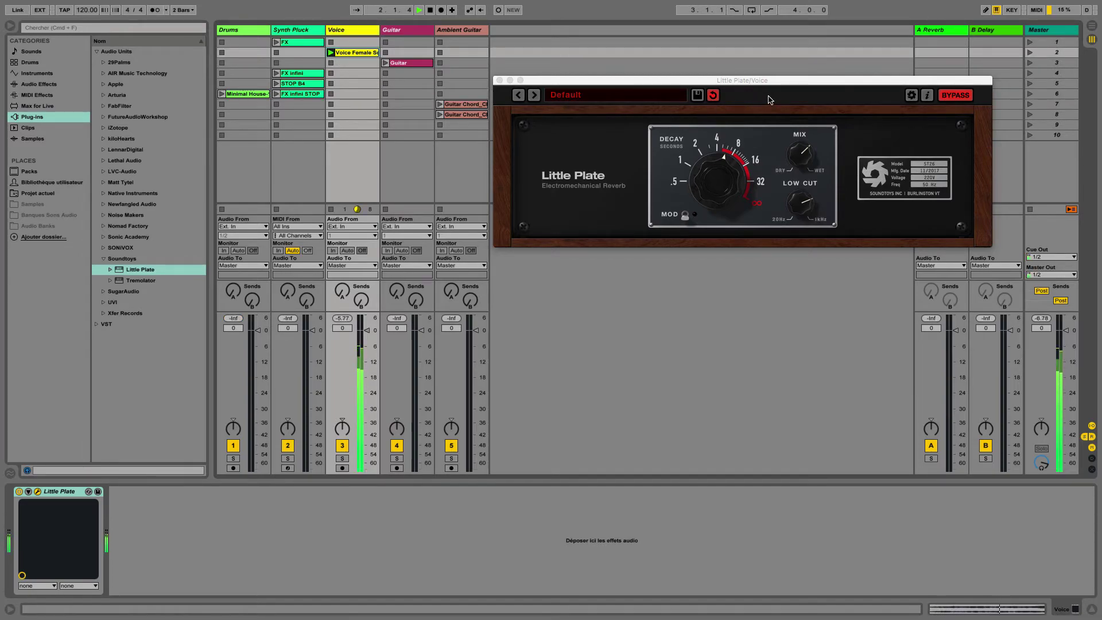
left_click(951, 99)
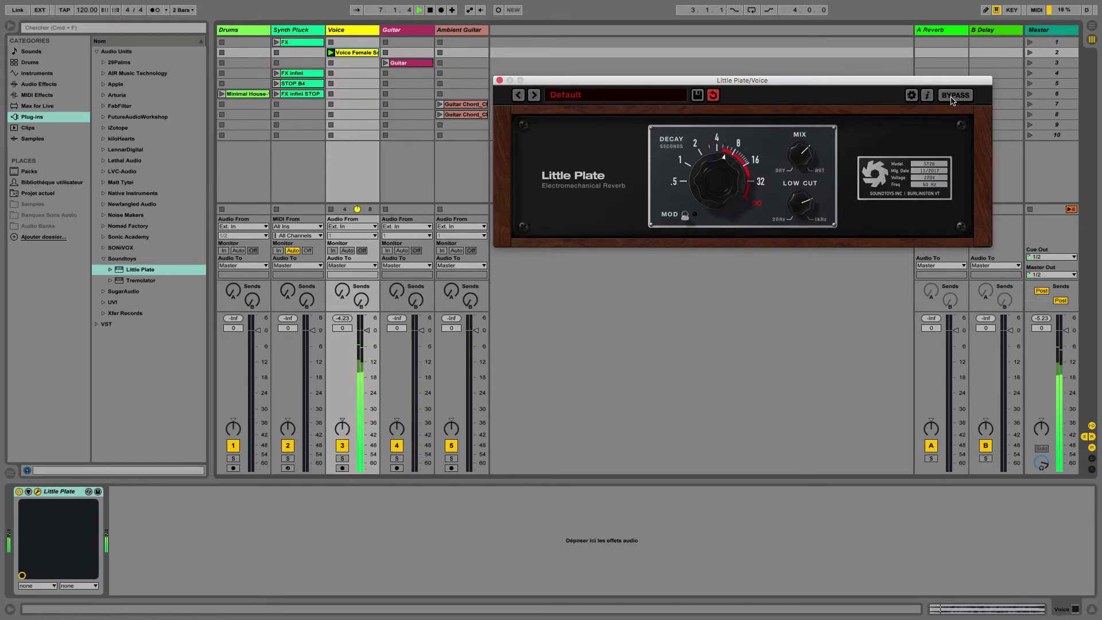
left_click(950, 99)
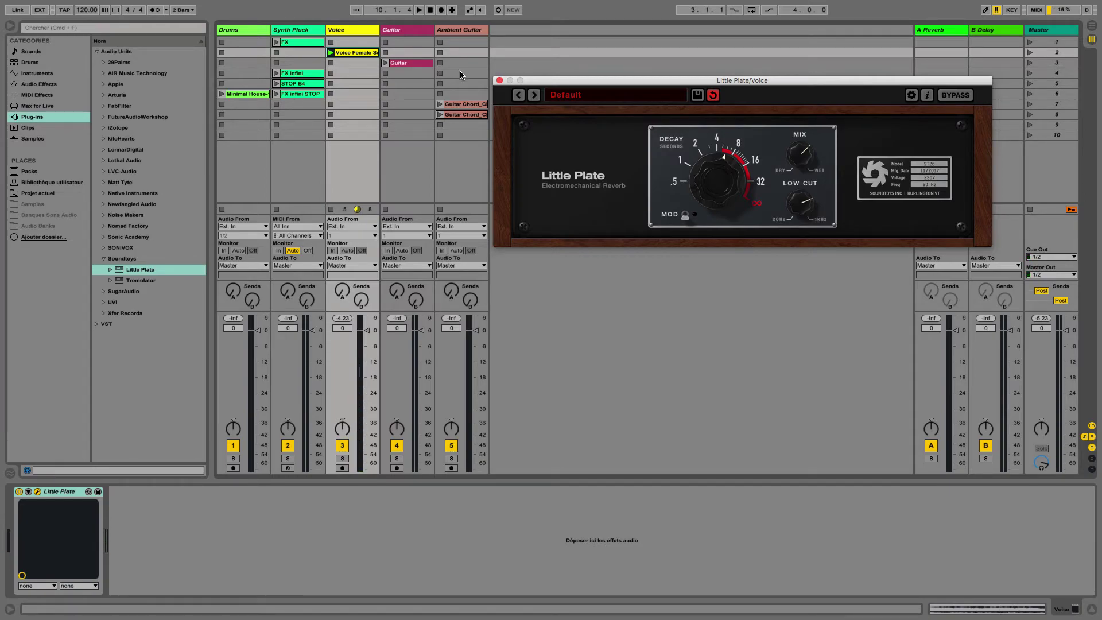
left_click(499, 81)
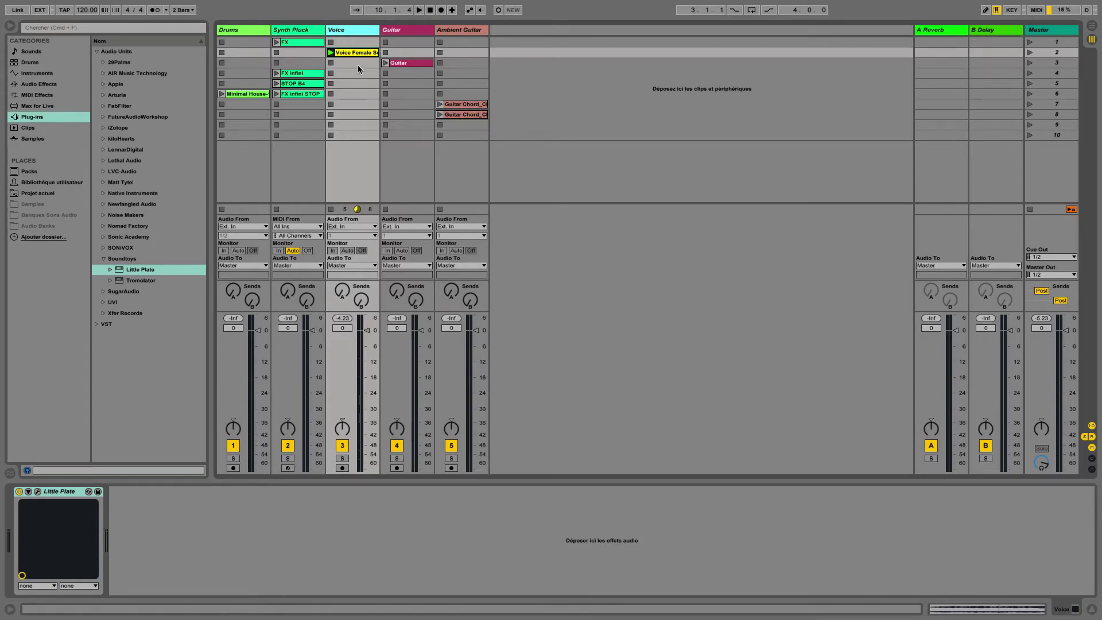
Launch the Guitar track's clip and open that track's Little Plate, placing its window over the session's empty area
left_click(399, 33)
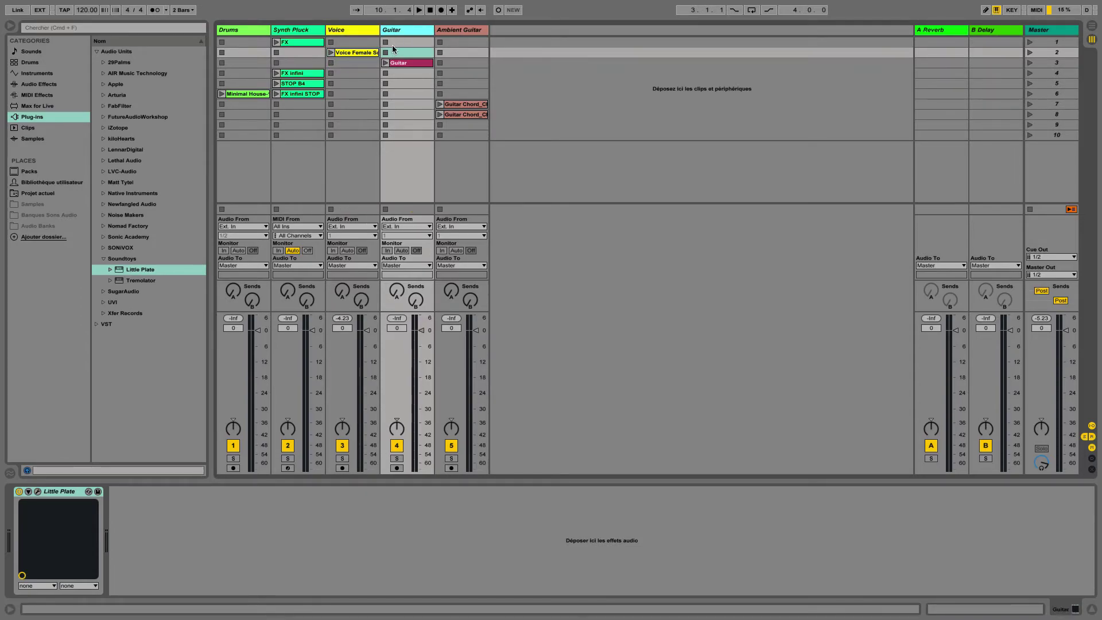
left_click(395, 63)
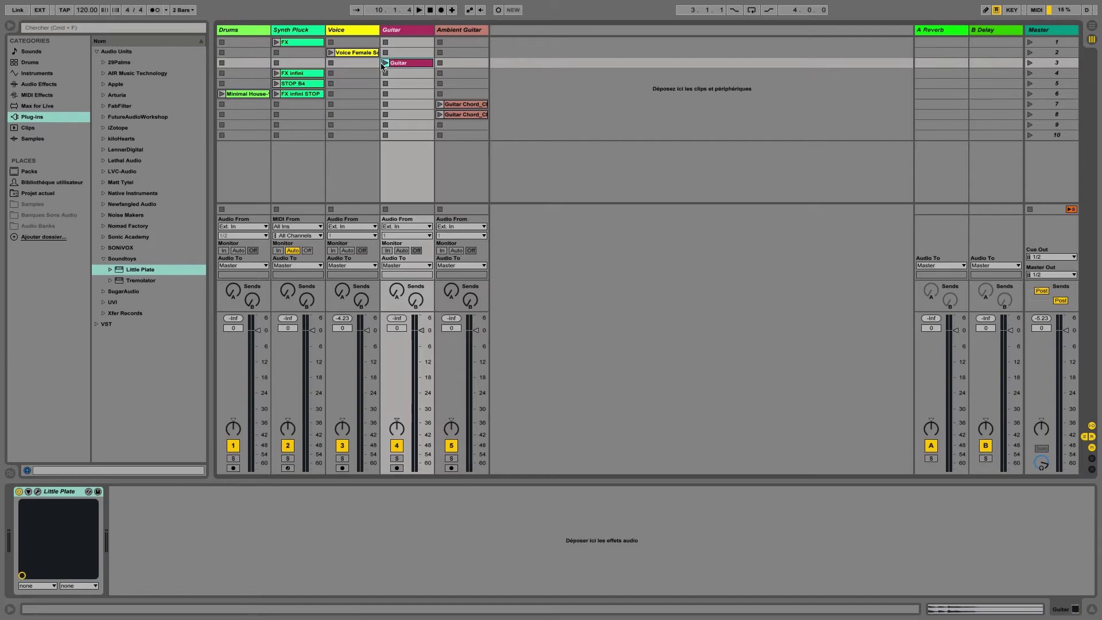
key("Return")
left_click(38, 491)
left_click_drag(645, 275, 673, 169)
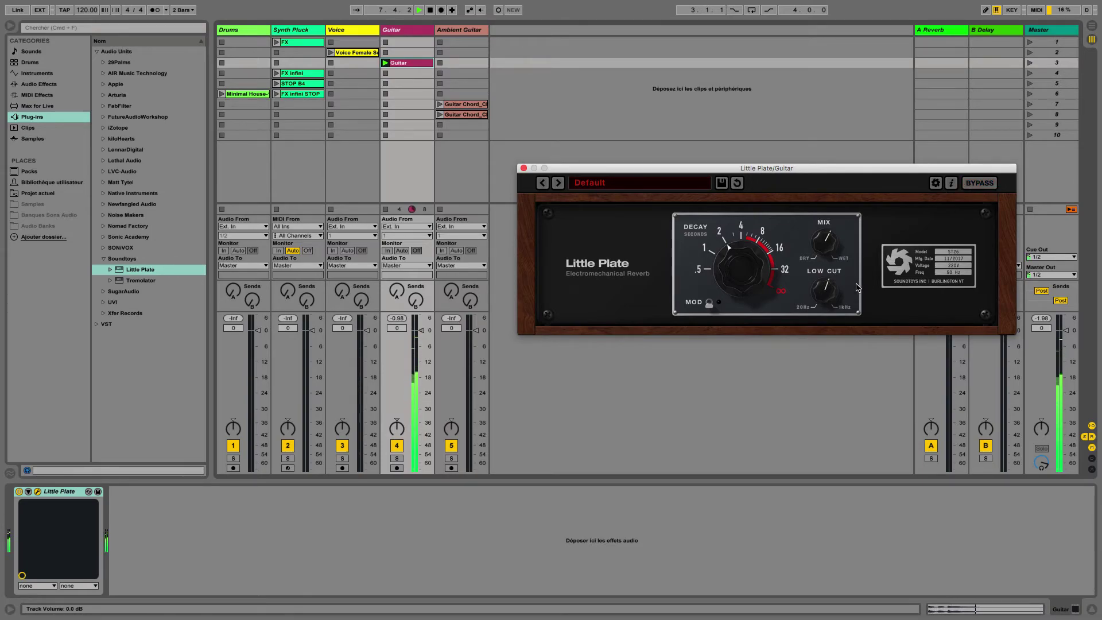
Adjust Mix on the Guitar track's Little Plate and set its Low Cut to 227 Hz
left_click_drag(826, 243, 826, 261)
mouse_move(821, 327)
left_mouse_down()
mouse_move(821, 257)
mouse_move(822, 347)
mouse_move(817, 339)
left_mouse_up()
left_click_drag(828, 295, 832, 286)
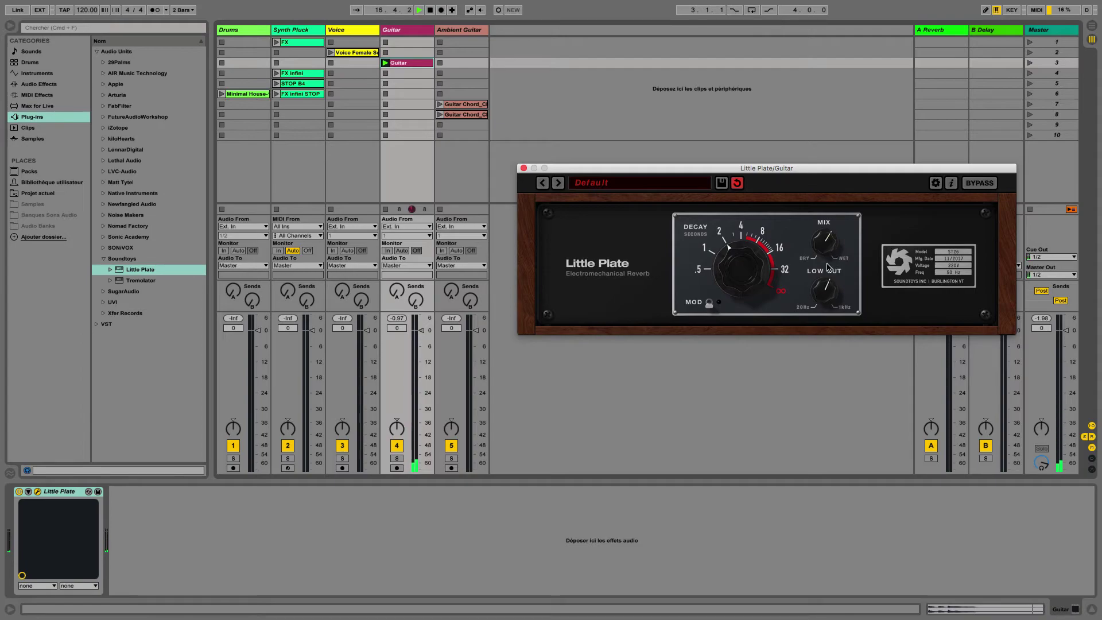
mouse_move(831, 287)
left_click_drag(831, 287, 832, 283)
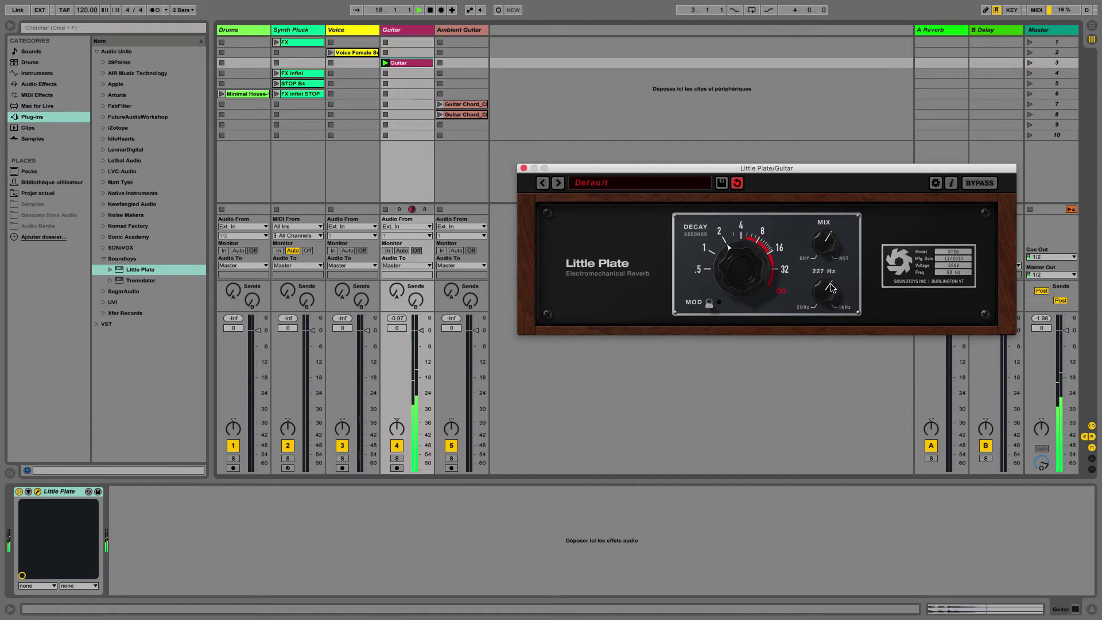
Compare the guitar with and without the reverb, stop playback, and close the Little Plate window with the reverb bypassed
left_click(978, 184)
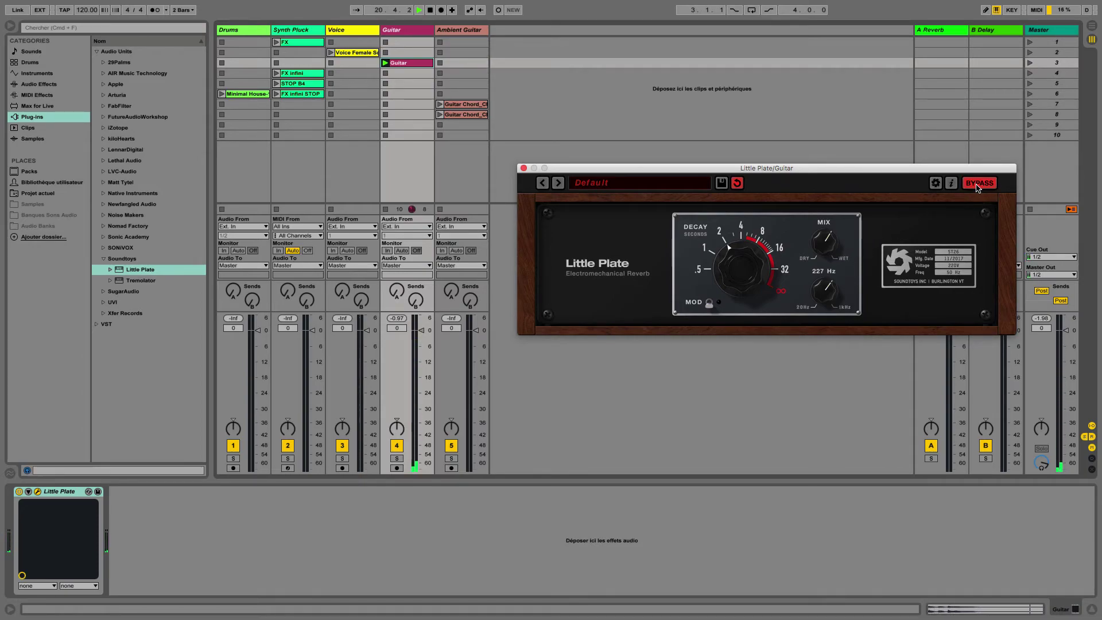
left_click(978, 184)
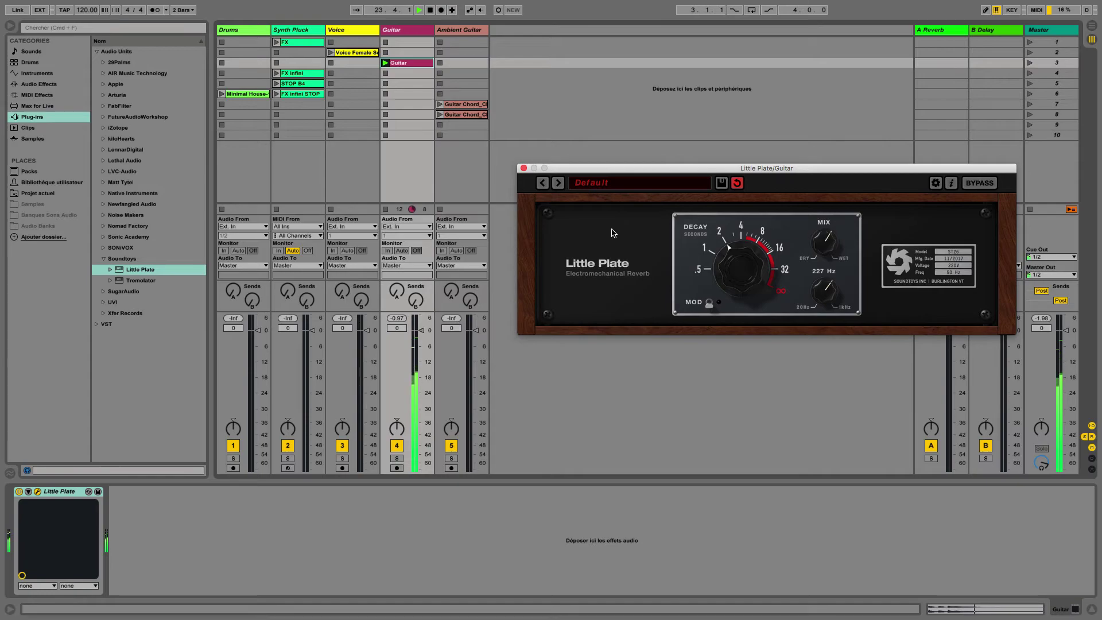
left_click(385, 84)
left_click(970, 184)
left_click(523, 168)
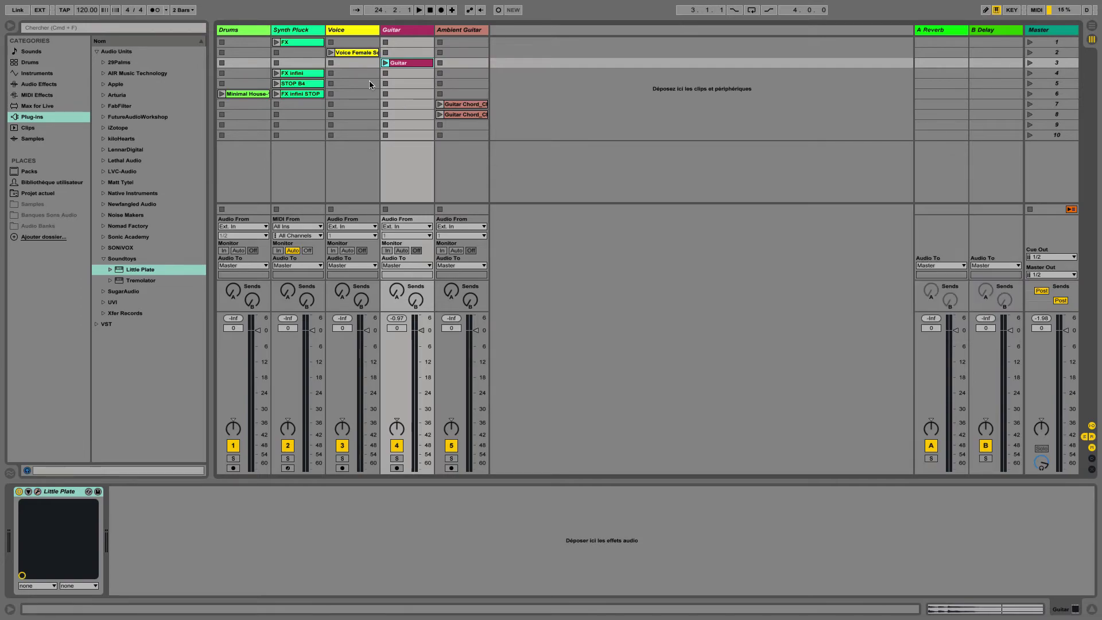
Check the bypass setting in the Voice track's Little Plate and close its window
left_click(353, 32)
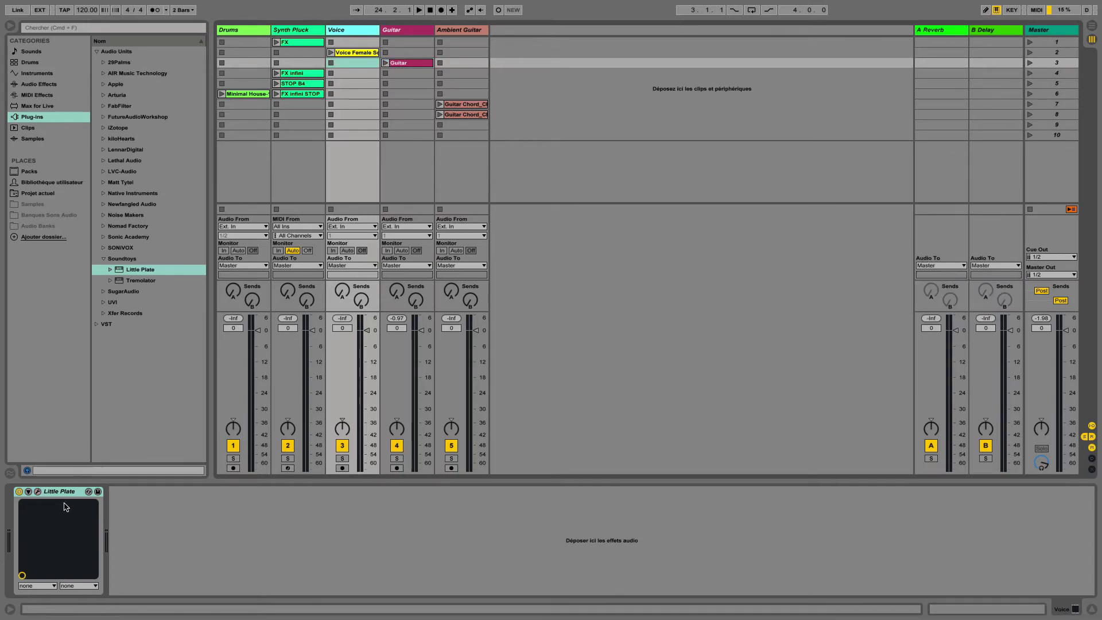
left_click(38, 491)
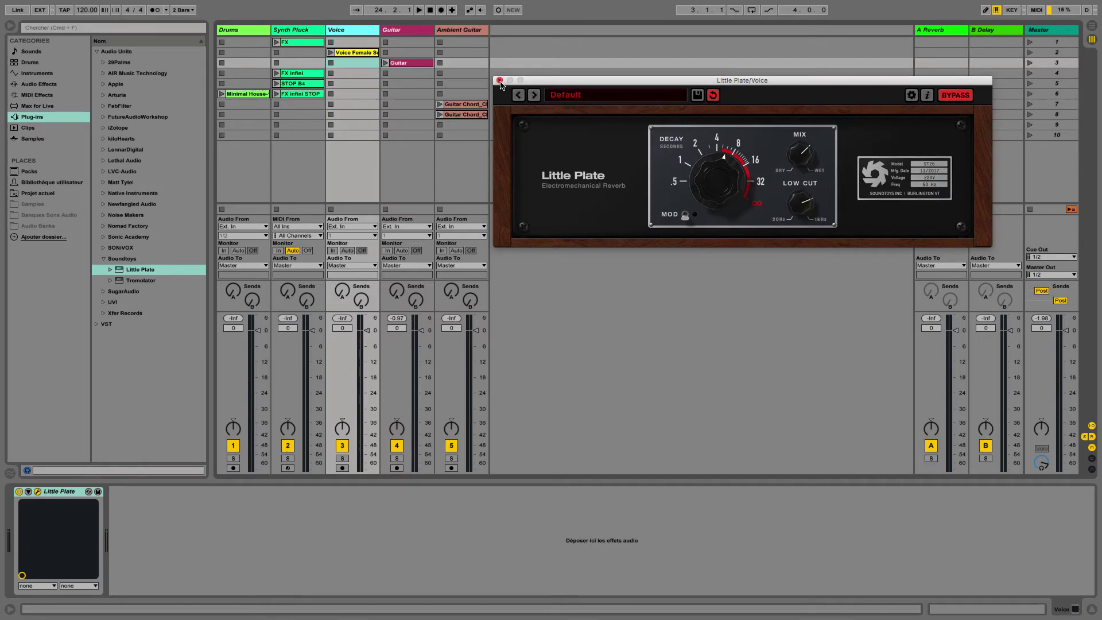
left_click(500, 80)
Open the Ambient Guitar track's Little Plate and examine the launch settings of its first guitar chord clip
left_click(240, 29)
left_click(468, 31)
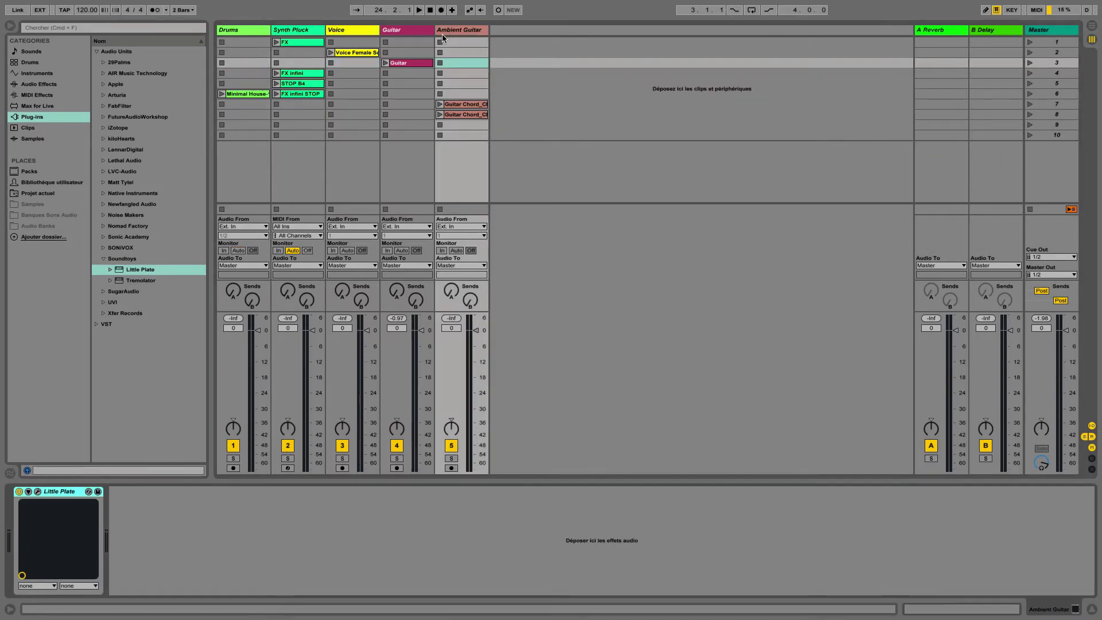
left_click(37, 492)
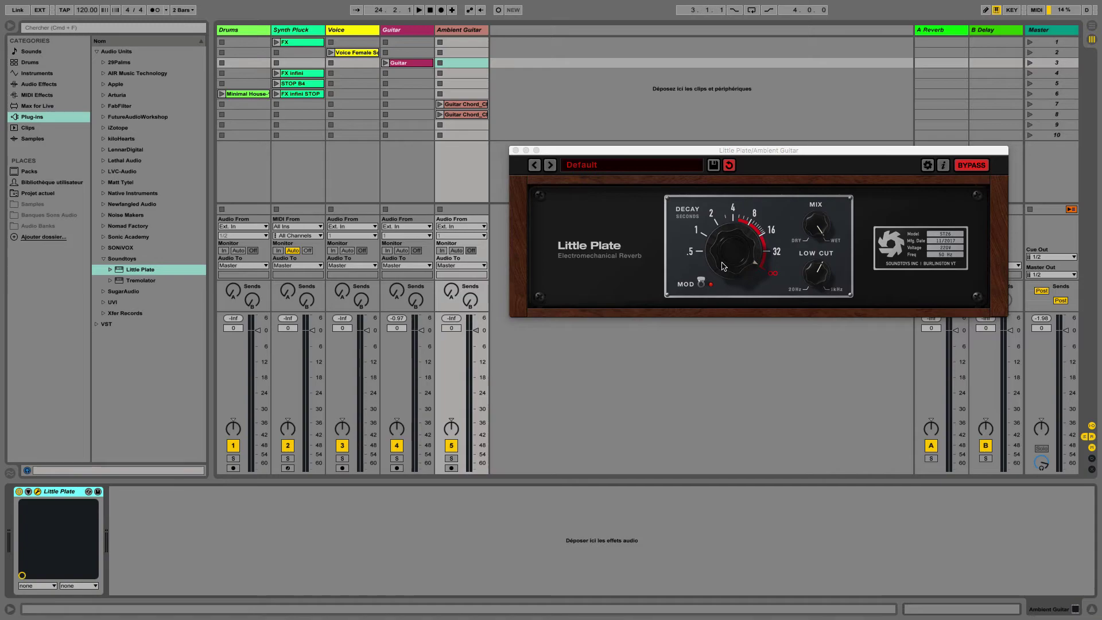
double_click(457, 104)
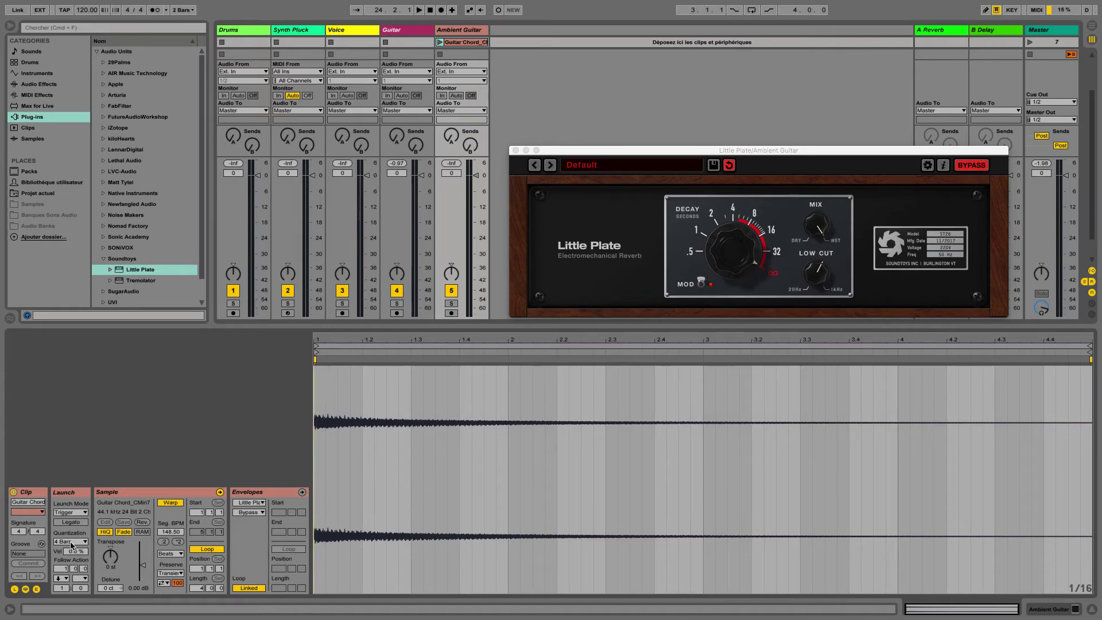
left_click(460, 30)
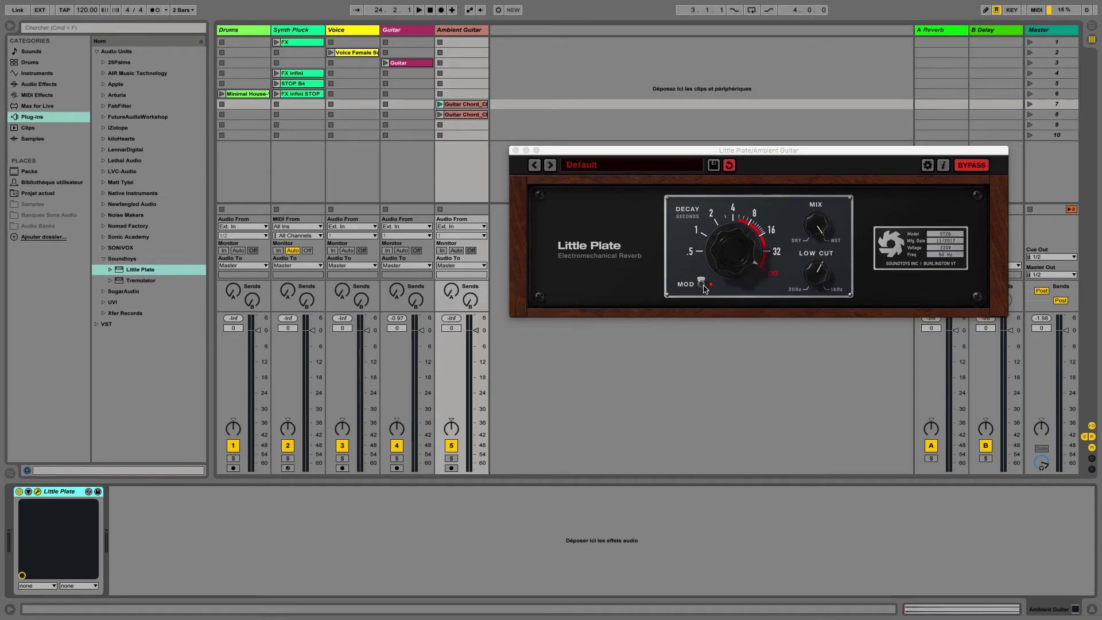
Play the Ambient Guitar track's first chord clip and take its Little Plate out of bypass
left_click(440, 105)
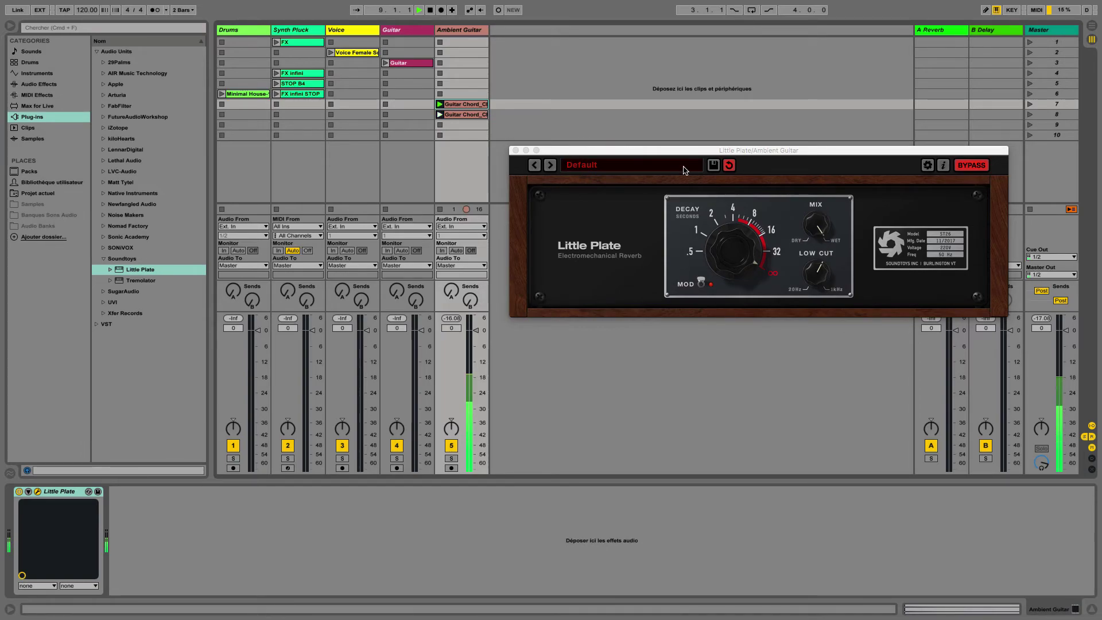
left_click(967, 168)
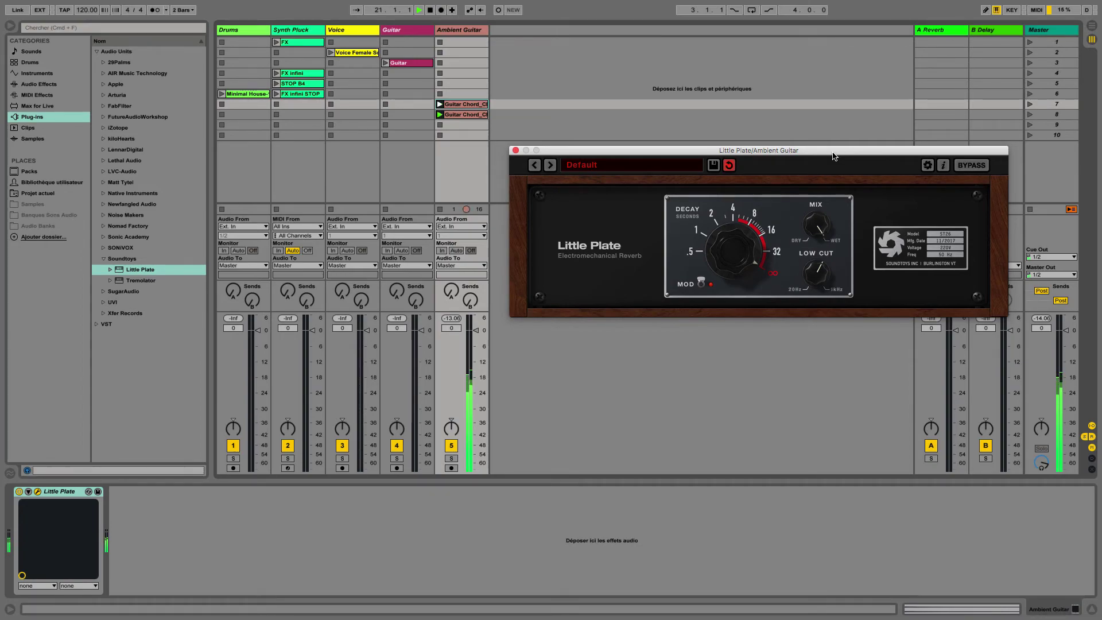
Play the drum clip along with the ambient guitar, lower the Drums volume to -2.4 dB, and stop both tracks' clips
left_click(221, 95)
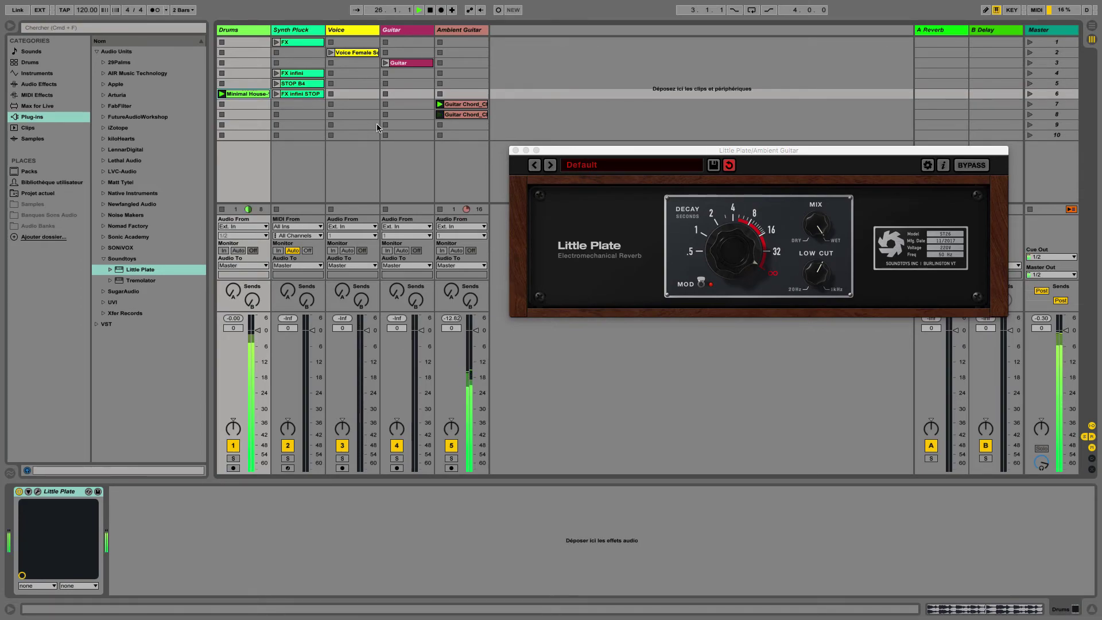
left_click_drag(258, 333, 257, 337)
left_click(221, 210)
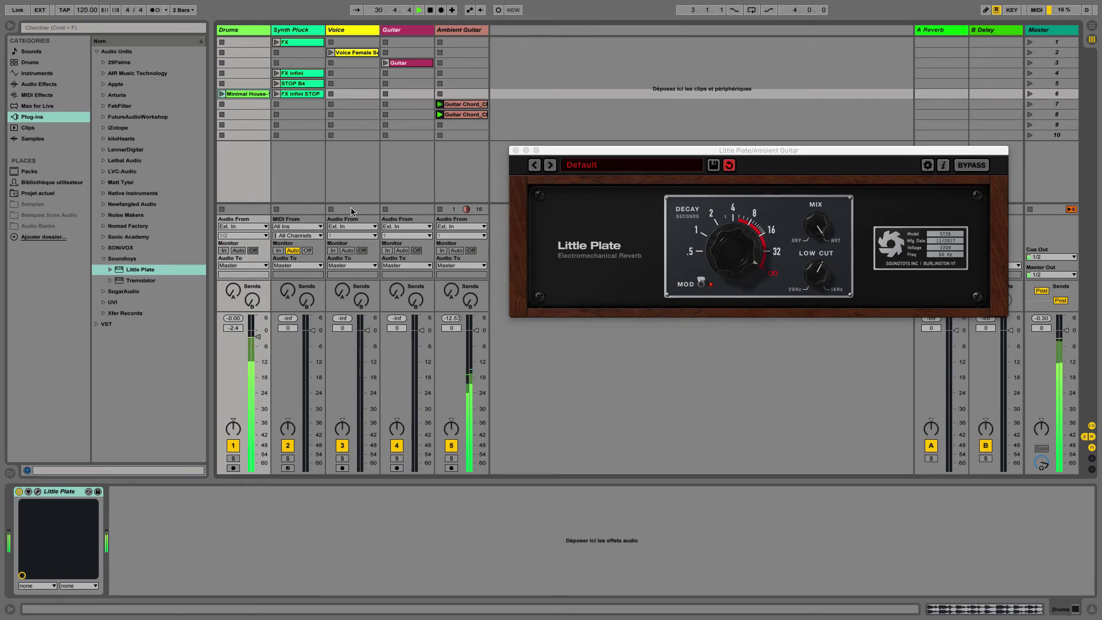
left_click(440, 209)
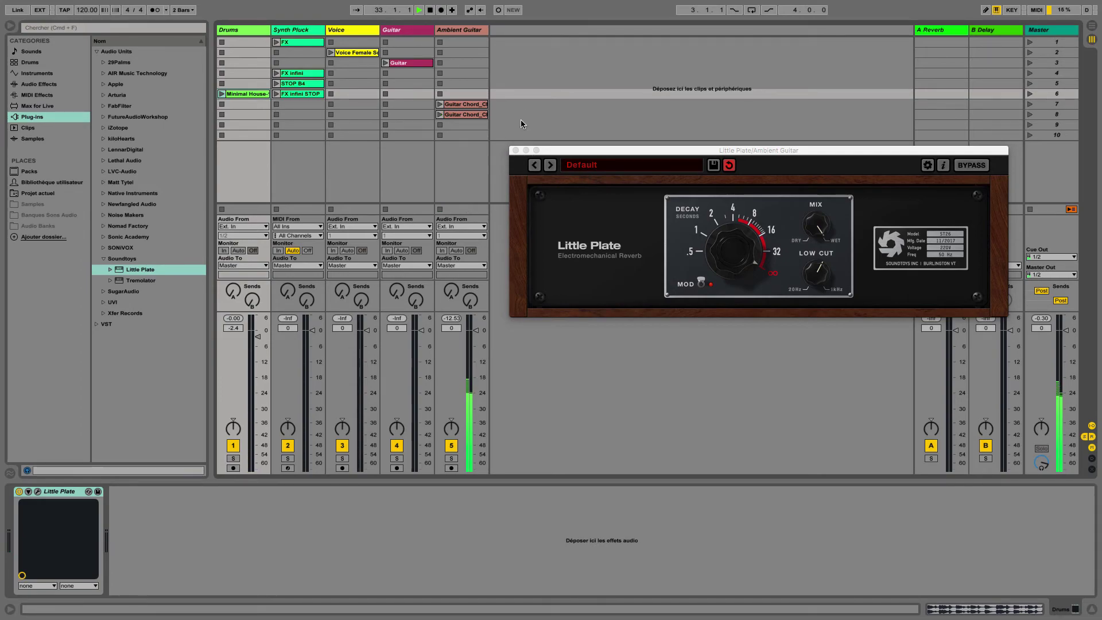
Stop playback, bypass the Ambient Guitar track's Little Plate, and close its window
key("space")
left_click(461, 94)
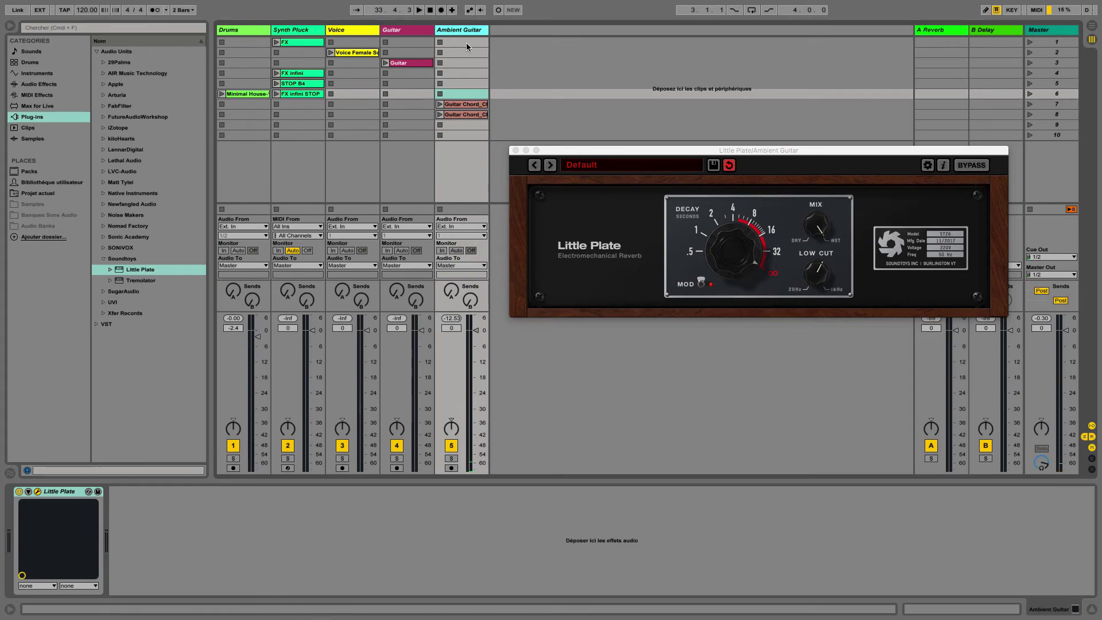
left_click_drag(531, 152, 509, 156)
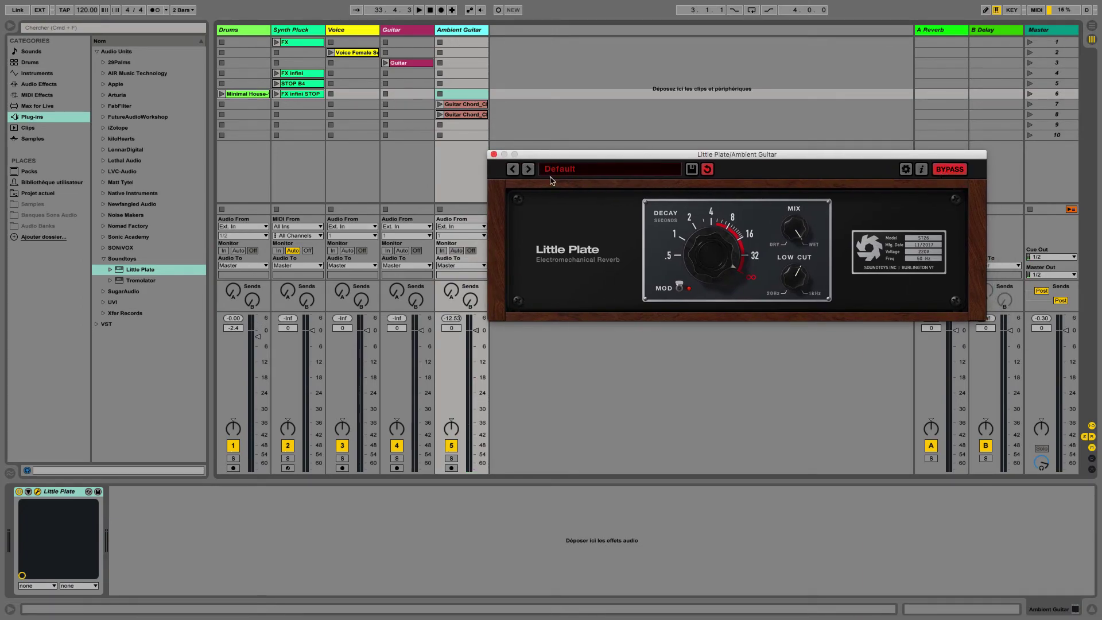
left_click(494, 154)
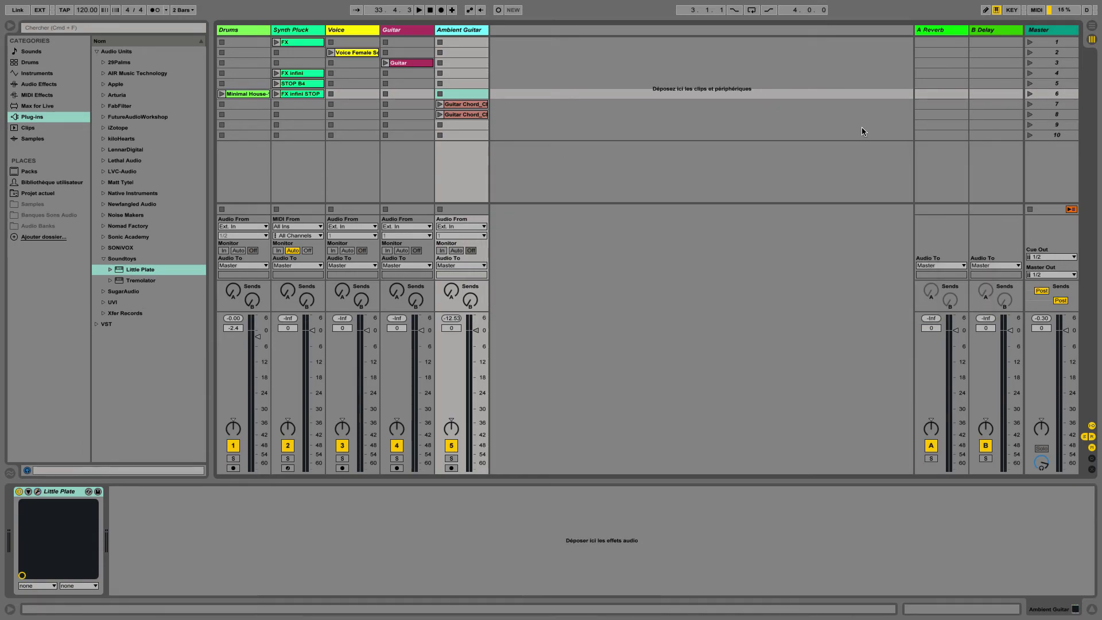
Insert a new return track C, widen it slightly, and load Soundtoys Little Plate onto it
right_click(884, 73)
left_click(898, 96)
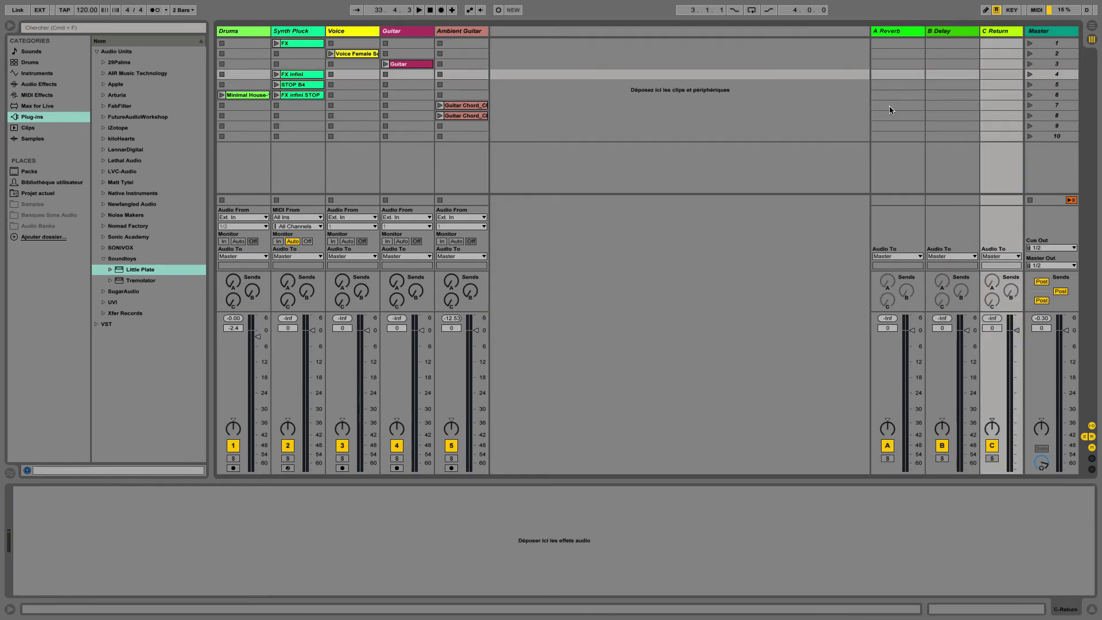
left_click_drag(981, 33, 968, 34)
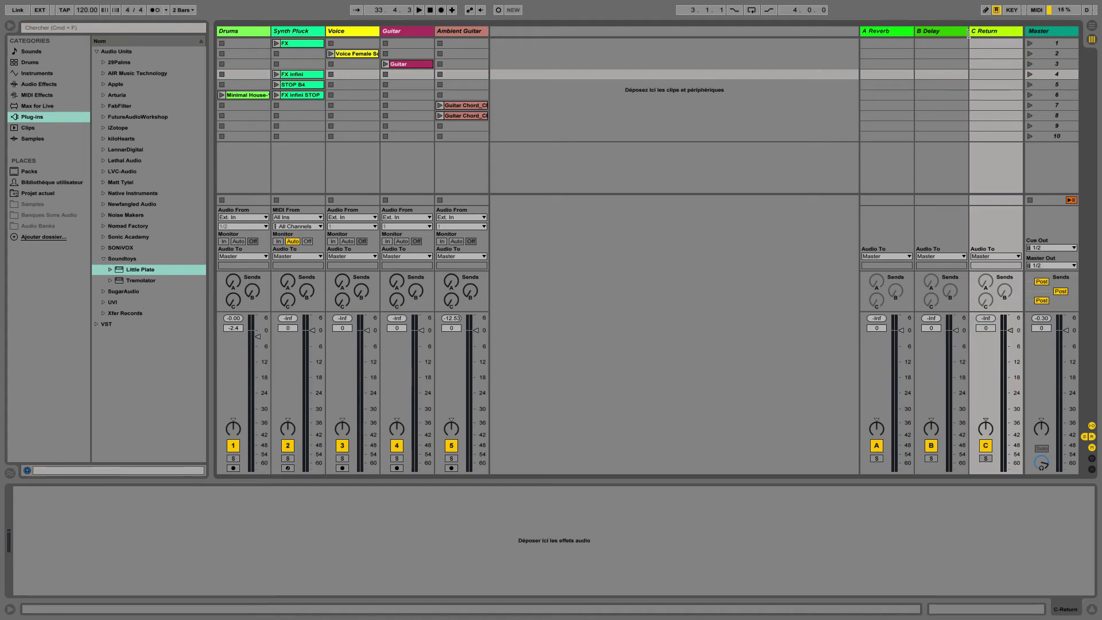
left_click_drag(127, 270, 973, 221)
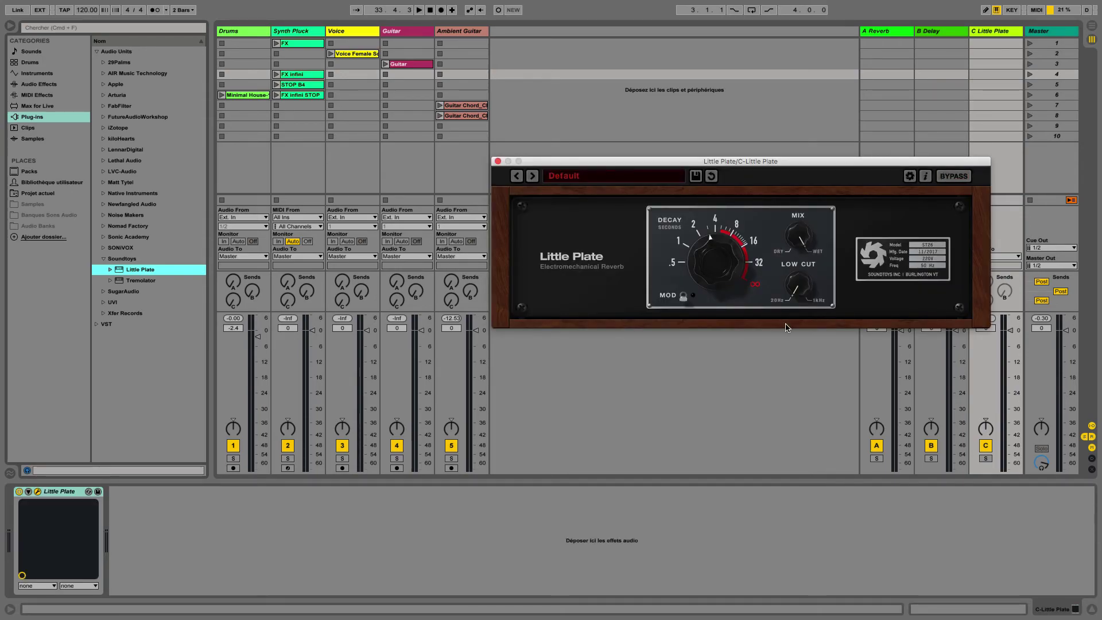
Adjust the low cut and decay on the return's Little Plate and move its window clear of the track sends
left_click_drag(801, 300, 800, 298)
left_click_drag(714, 268, 716, 265)
left_click_drag(760, 165, 795, 61)
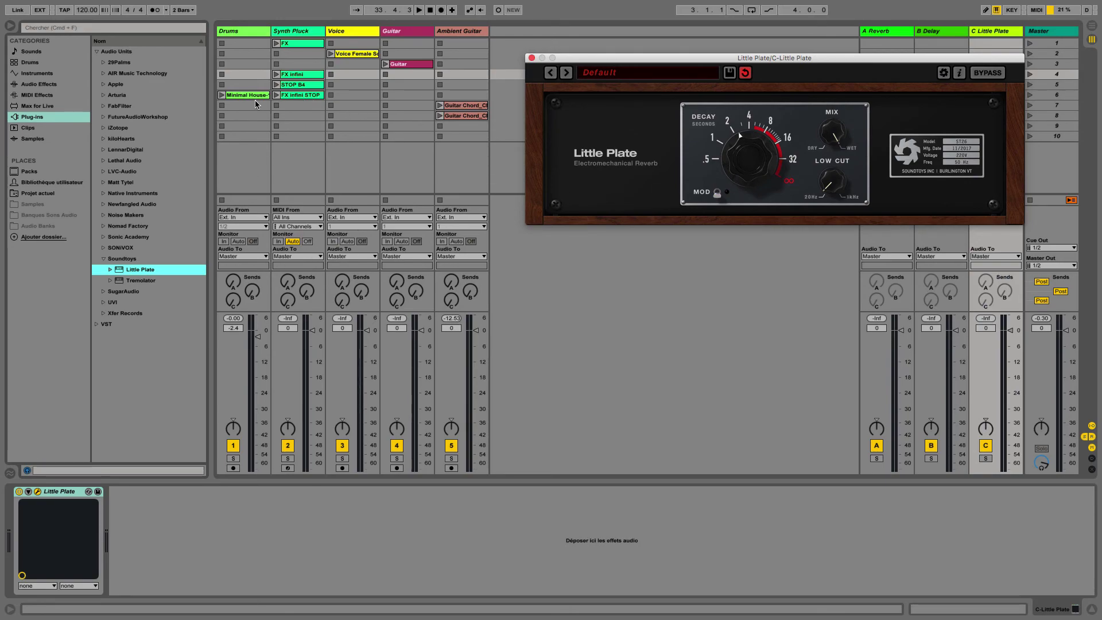
Play the Drums clip and the Synth Pluck FX clip, and raise the Synth Pluck's Little Plate send to -11.4 dB
left_click(222, 94)
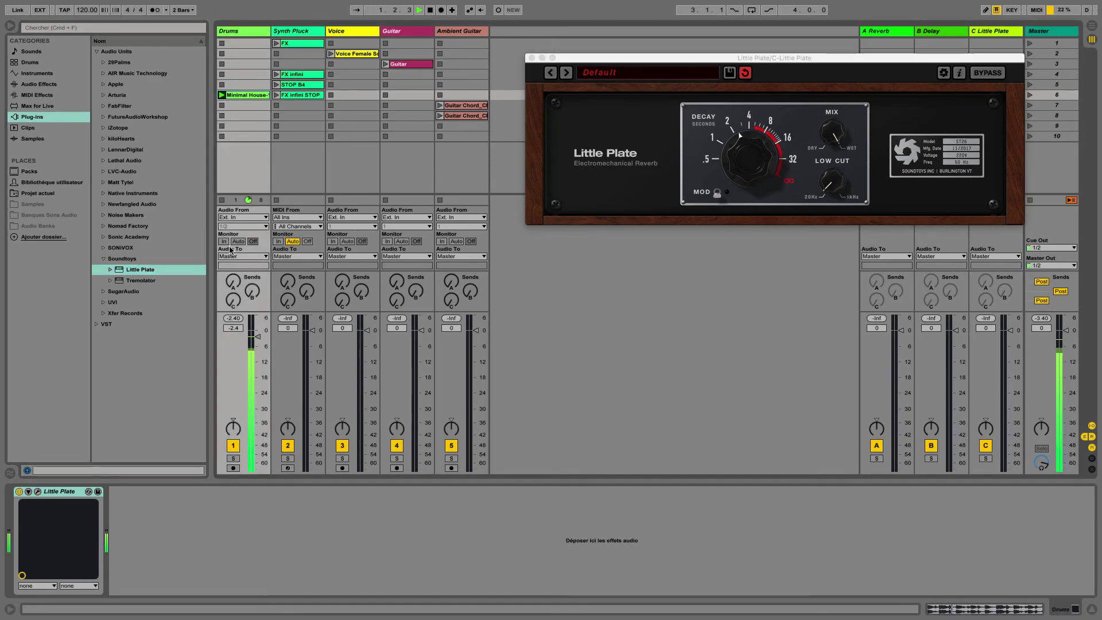
mouse_move(233, 299)
left_mouse_down()
mouse_move(233, 287)
mouse_move(233, 302)
left_mouse_up()
left_click(278, 44)
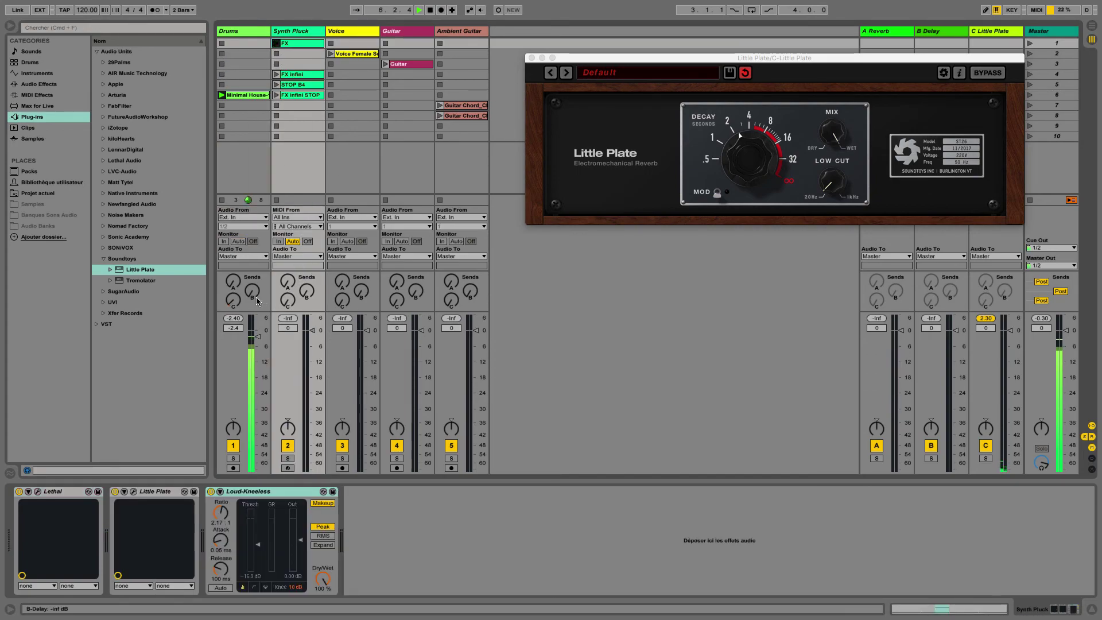
left_click_drag(287, 299, 287, 281)
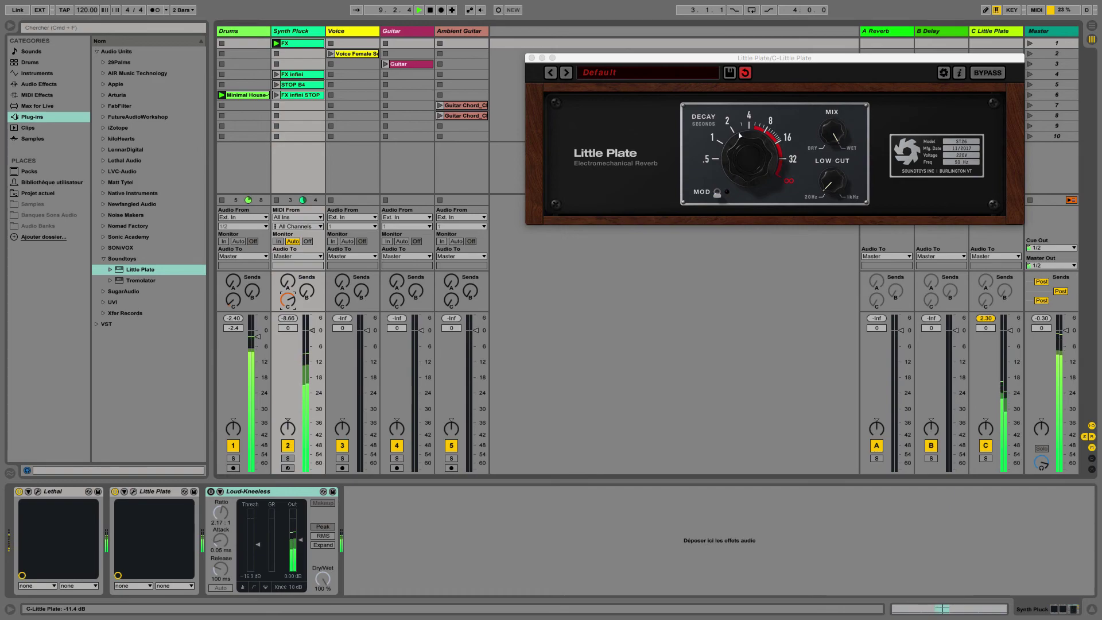
Launch the Voice clip and slightly raise the Voice track's send to the Little Plate return
left_click(355, 179)
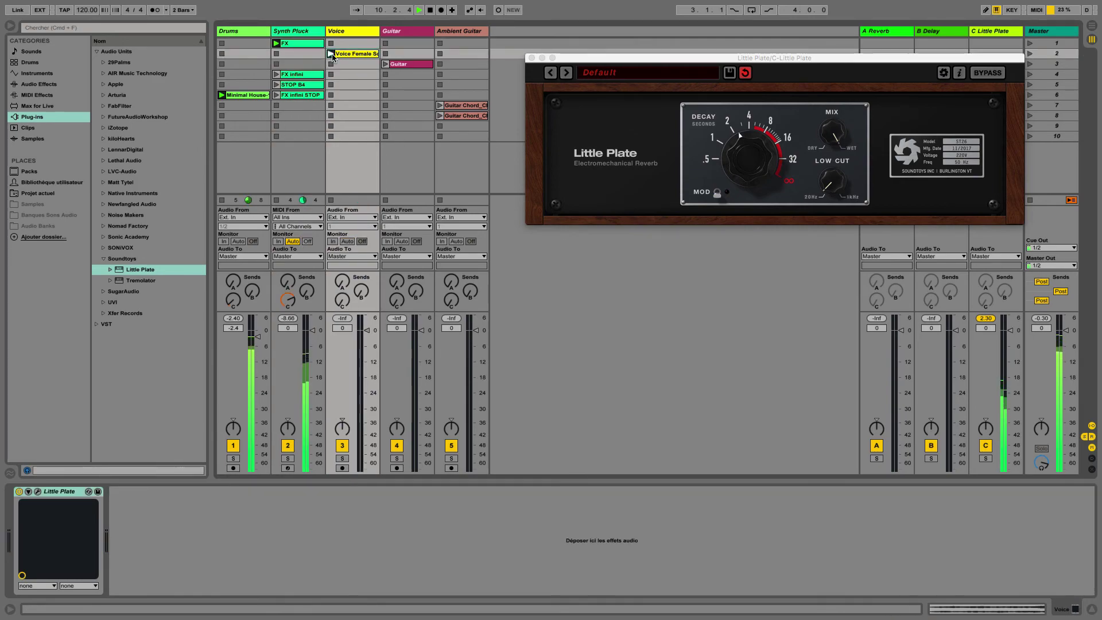
left_click(342, 299)
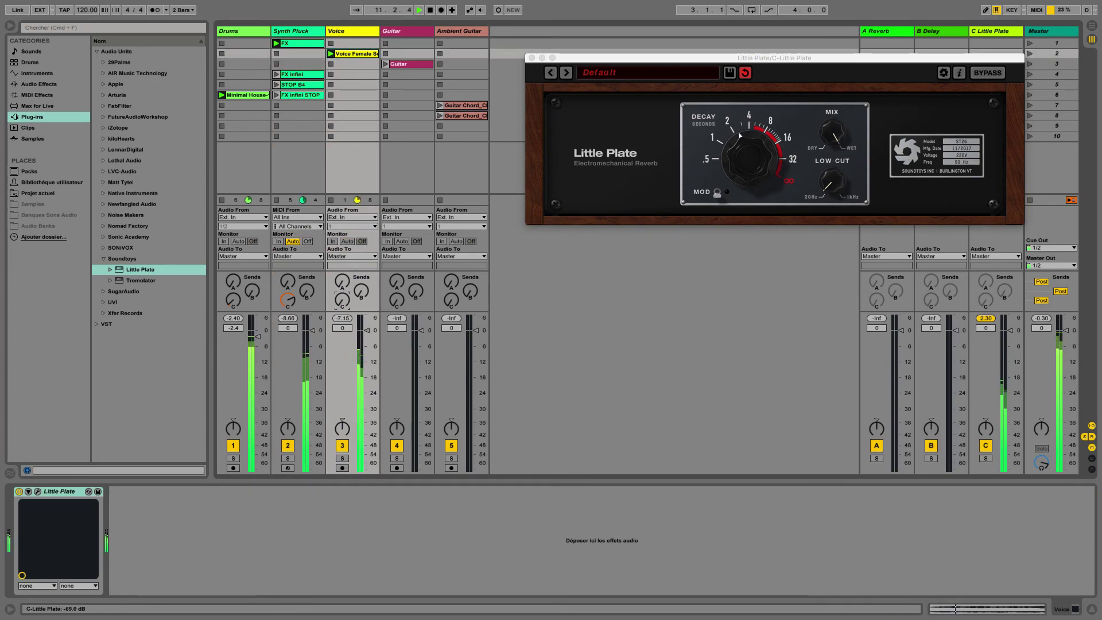
left_click_drag(342, 299, 342, 294)
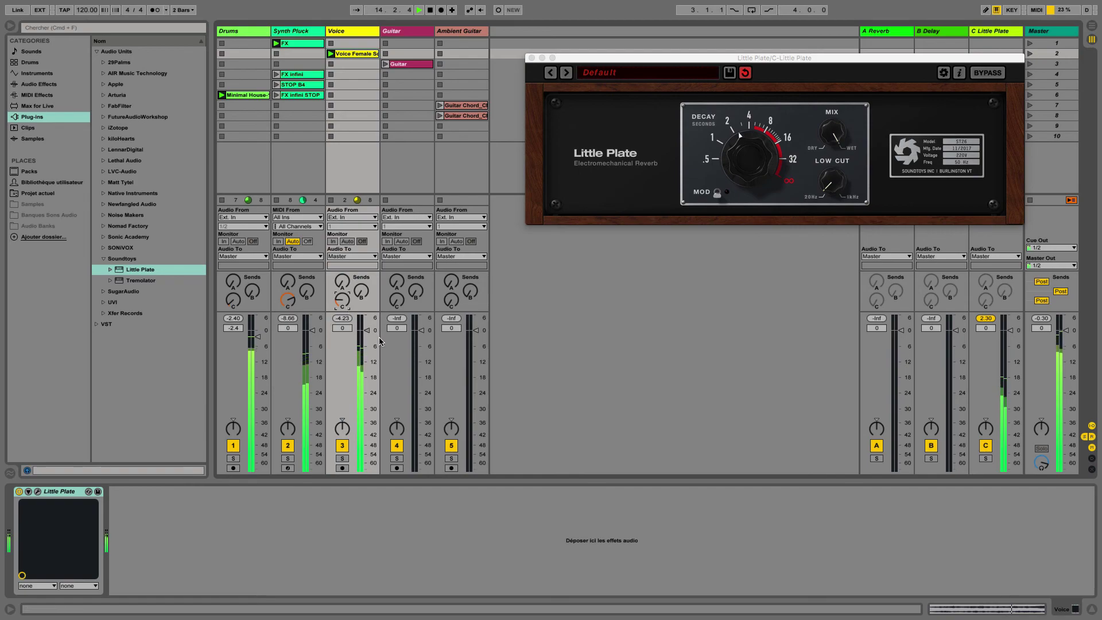
Set the Drums and Voice volumes to -2.6 dB and the Voice track's Little Plate send to -20.6 dB
left_click_drag(366, 336, 367, 334)
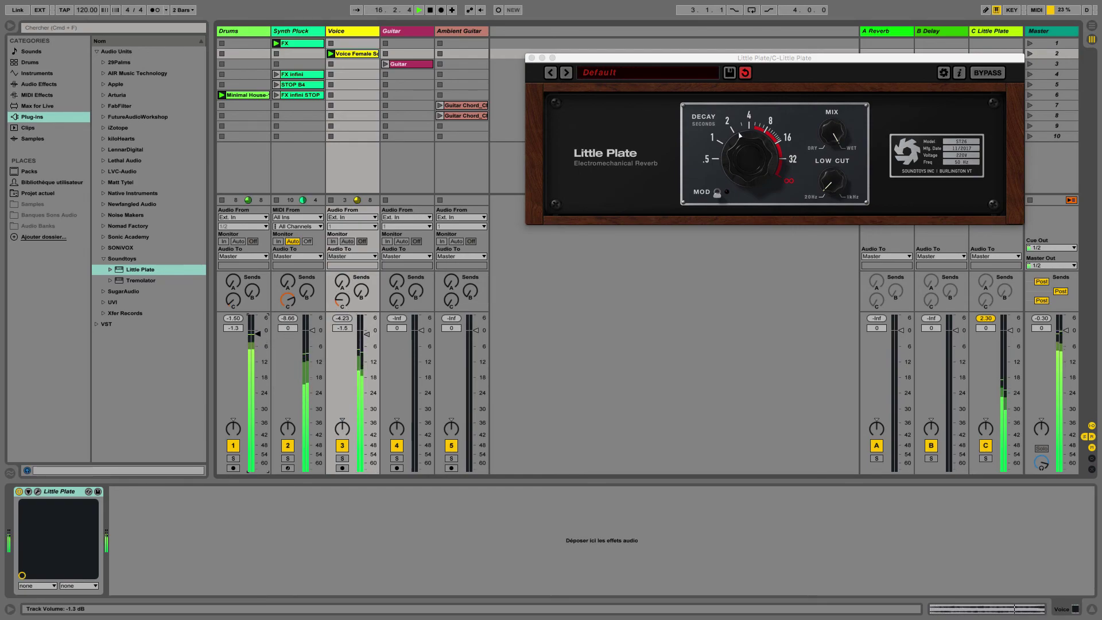
left_click_drag(257, 336, 258, 337)
left_click_drag(367, 338, 367, 340)
left_click(367, 340)
left_click(342, 299)
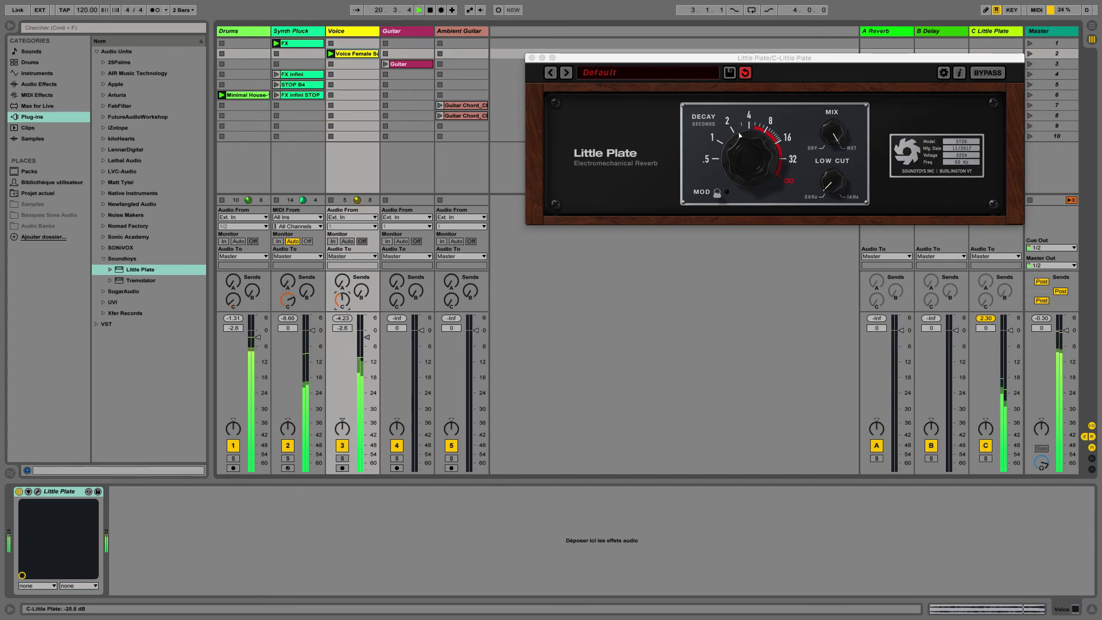
Launch the Guitar clip, set the Guitar volume to -1.3 dB, and raise its send to the Little Plate return
left_click(386, 64)
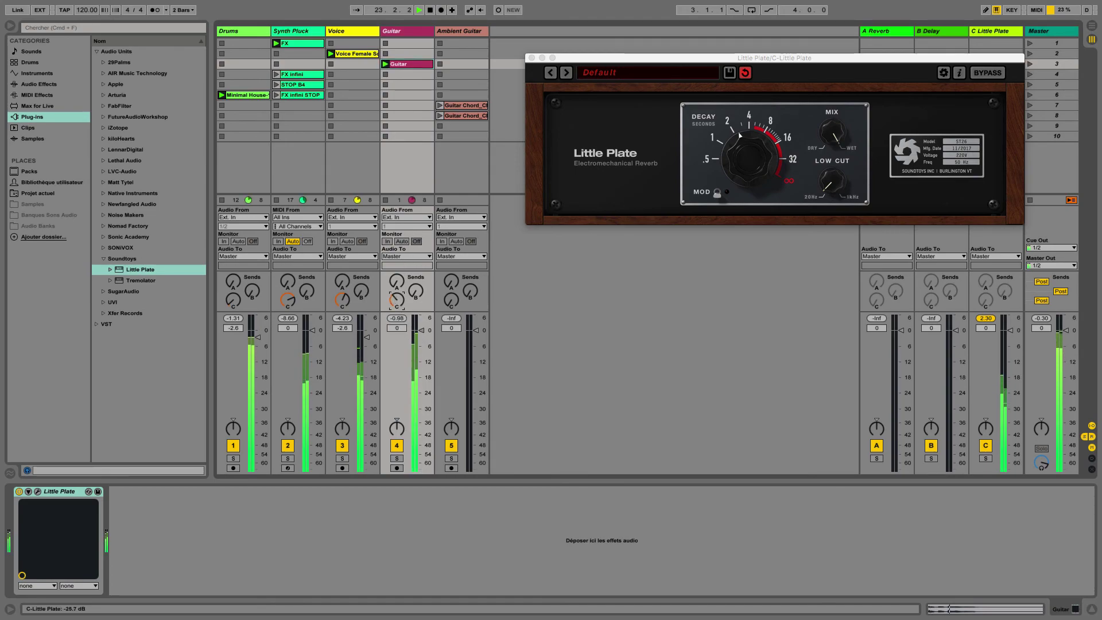
mouse_move(418, 348)
left_mouse_down()
mouse_move(418, 362)
mouse_move(421, 335)
left_mouse_up()
left_click(396, 299)
left_click_drag(397, 299, 397, 295)
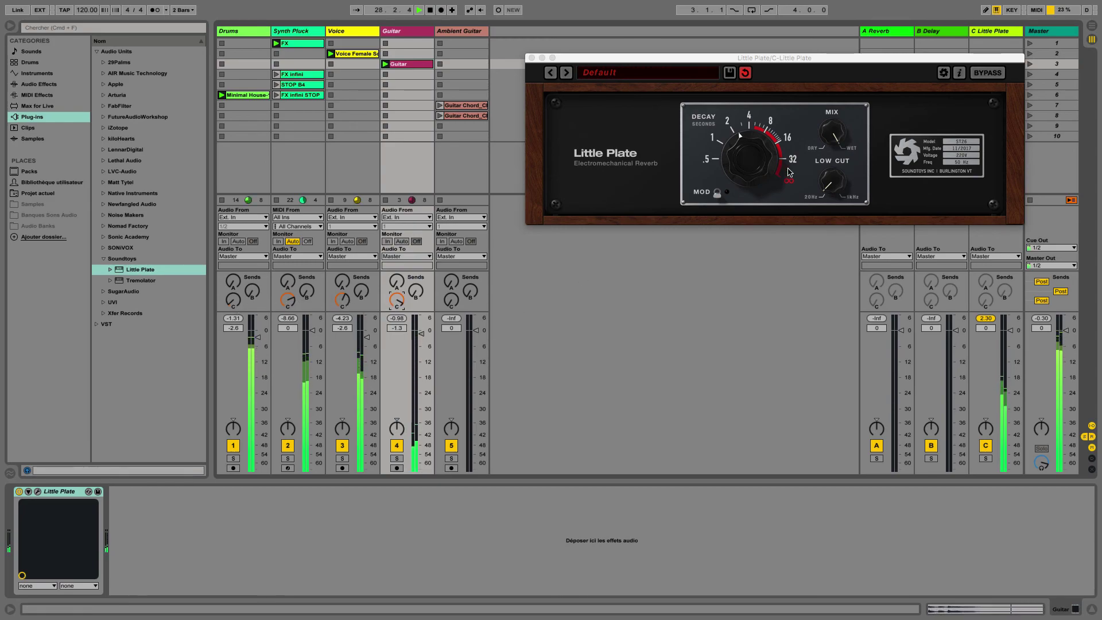
Compare the full mix with the return's Little Plate bypassed and active, lowering the Guitar volume to -2.8 dB
left_click(988, 76)
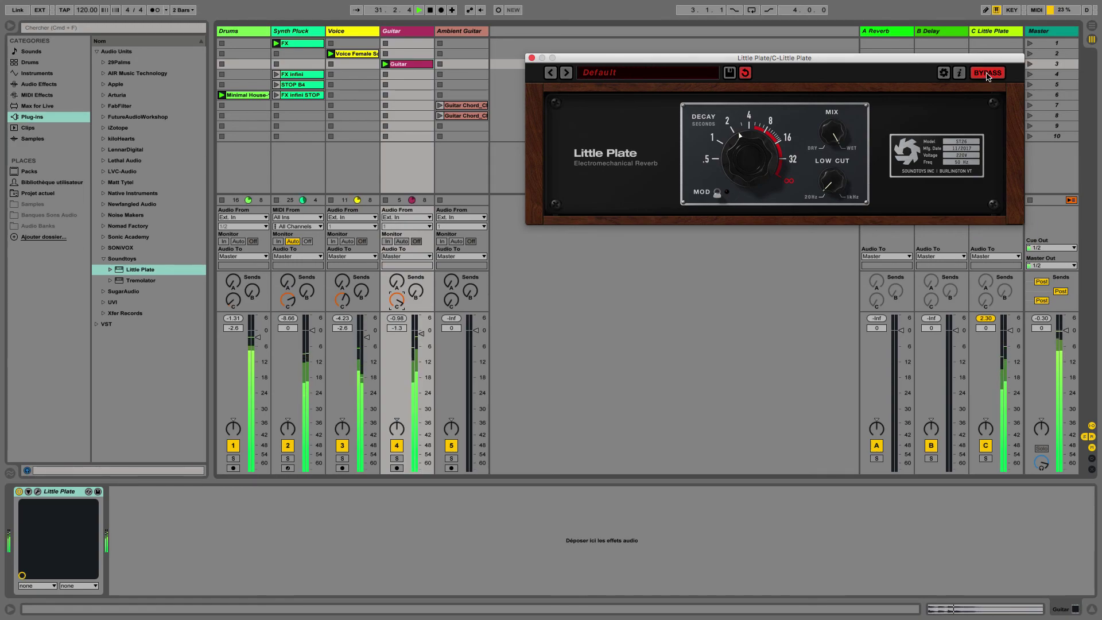
left_click(987, 74)
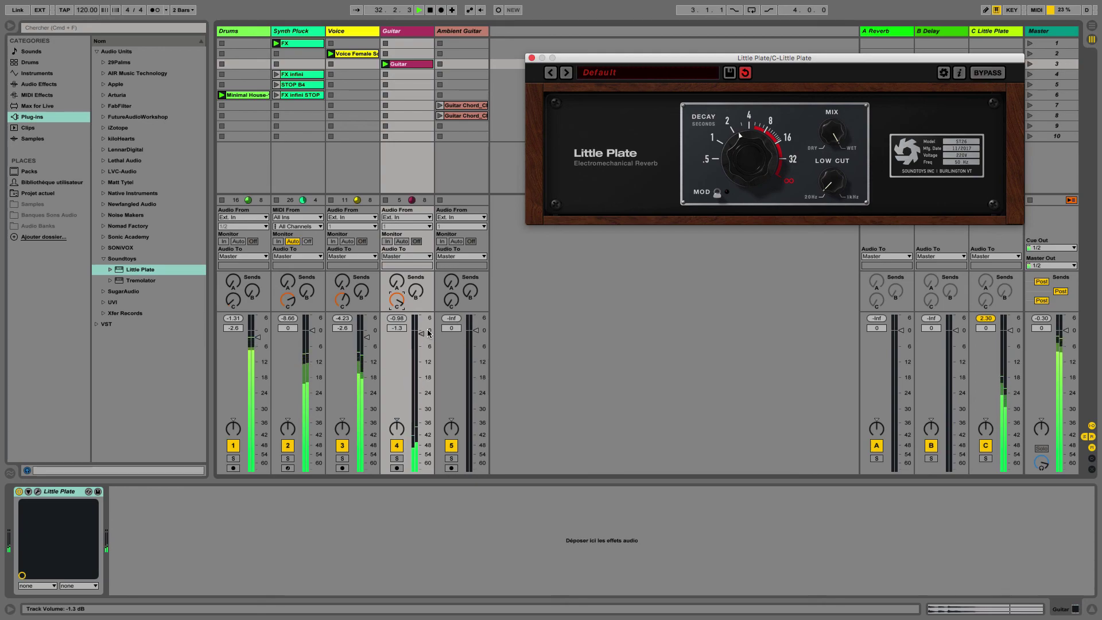
left_click_drag(424, 338, 425, 342)
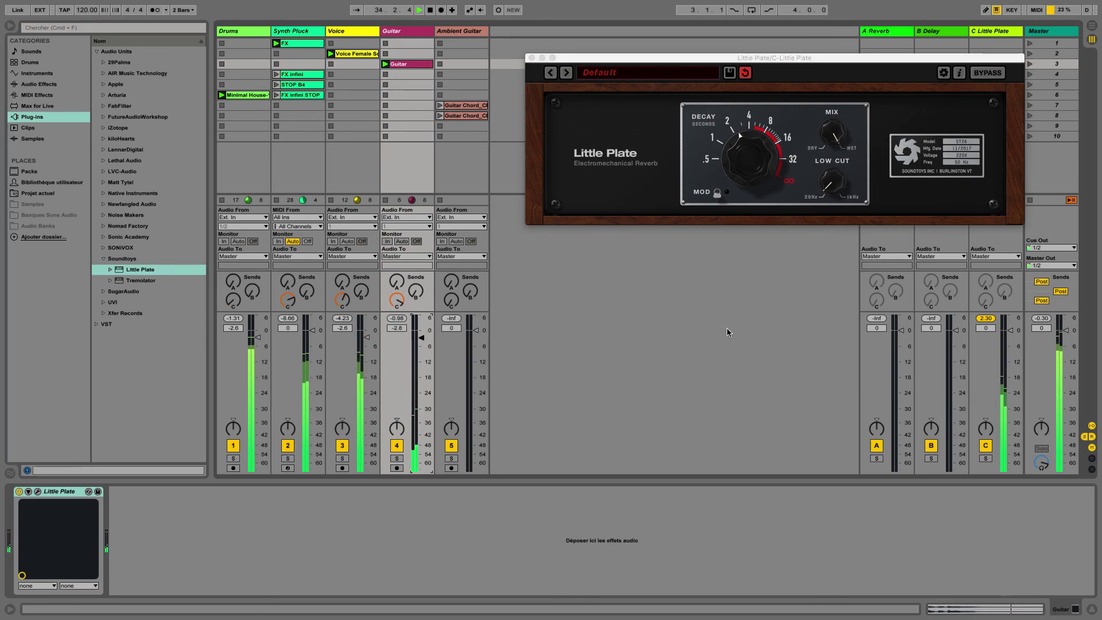
left_click(987, 73)
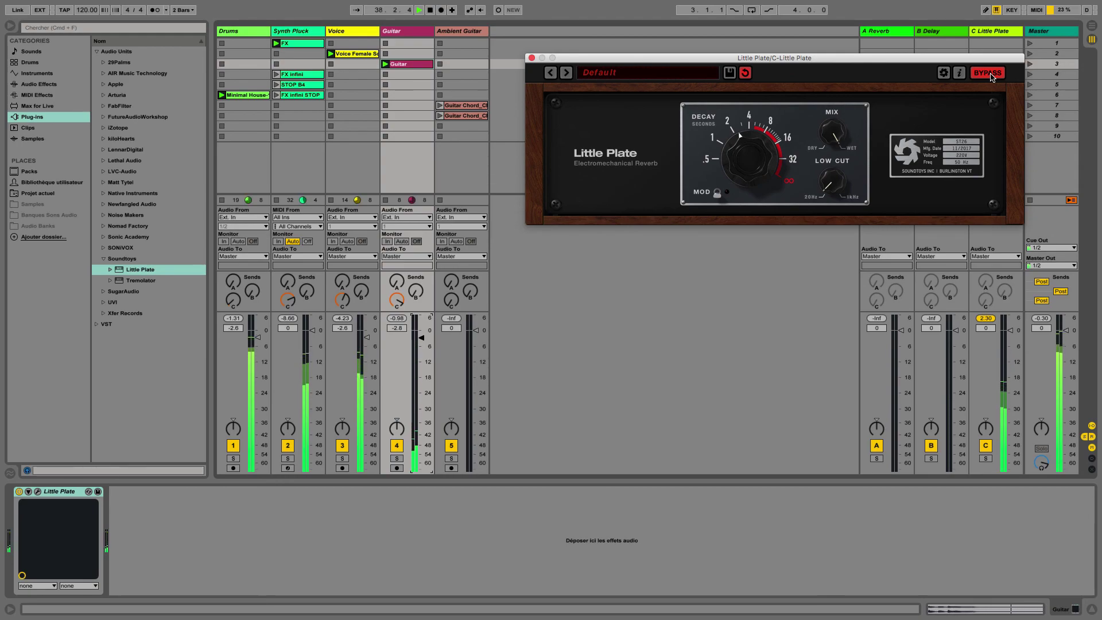
left_click(987, 74)
Lower the Drums volume to -6.7 dB and mute the Drums track
left_click_drag(237, 308, 237, 313)
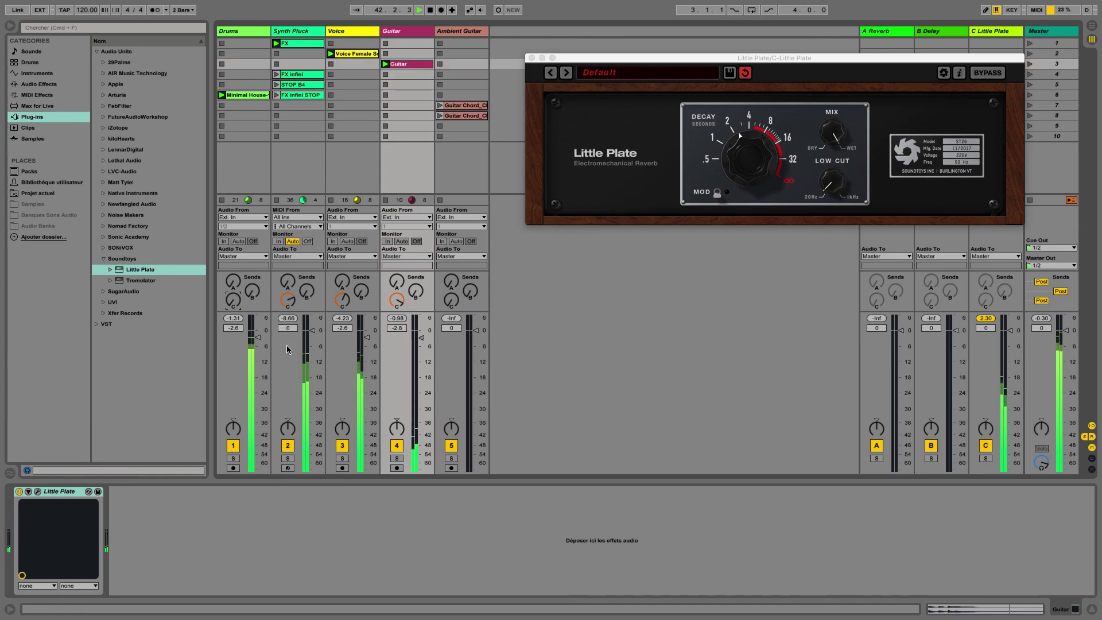
left_click_drag(257, 338, 258, 345)
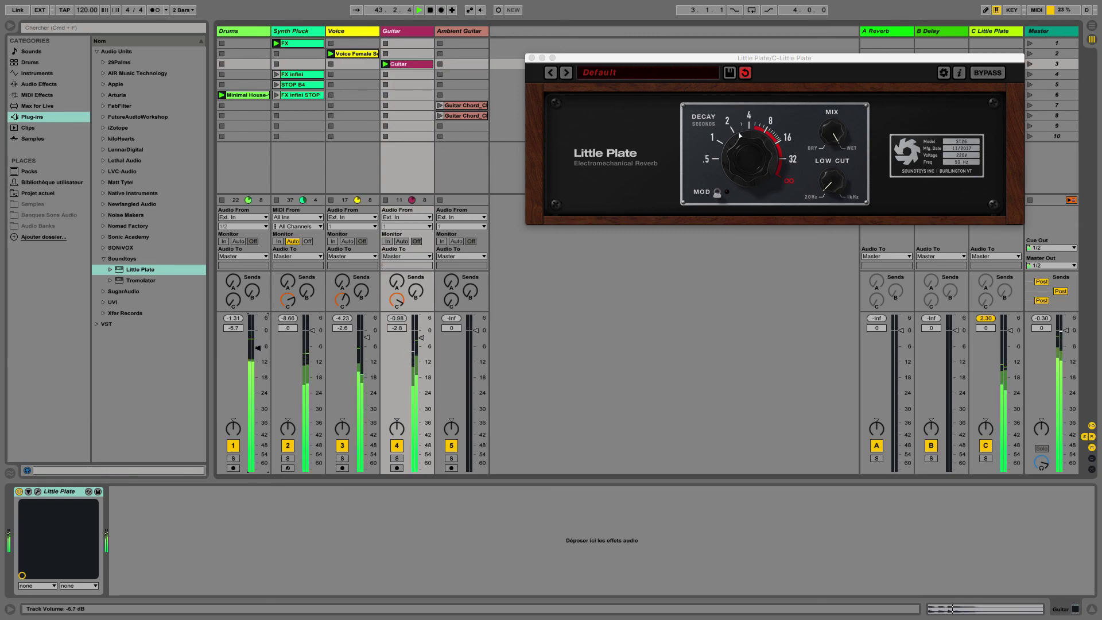
left_click(233, 445)
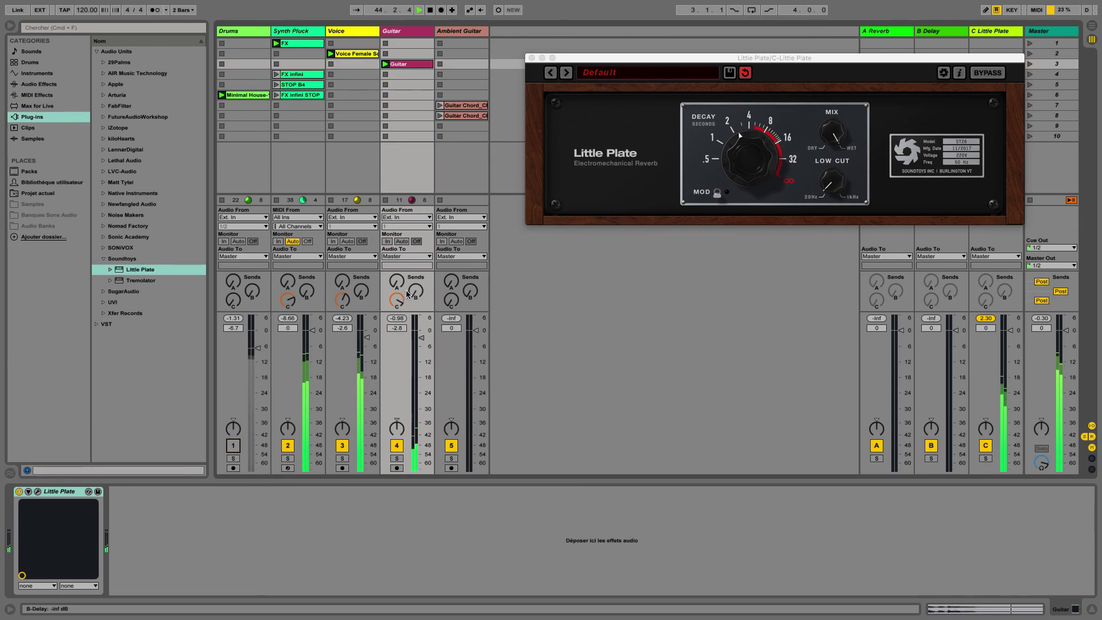
Compare the drumless mix with the return's Little Plate bypassed and active, set the Guitar volume to -5.4 dB, and stop playback
left_click(995, 75)
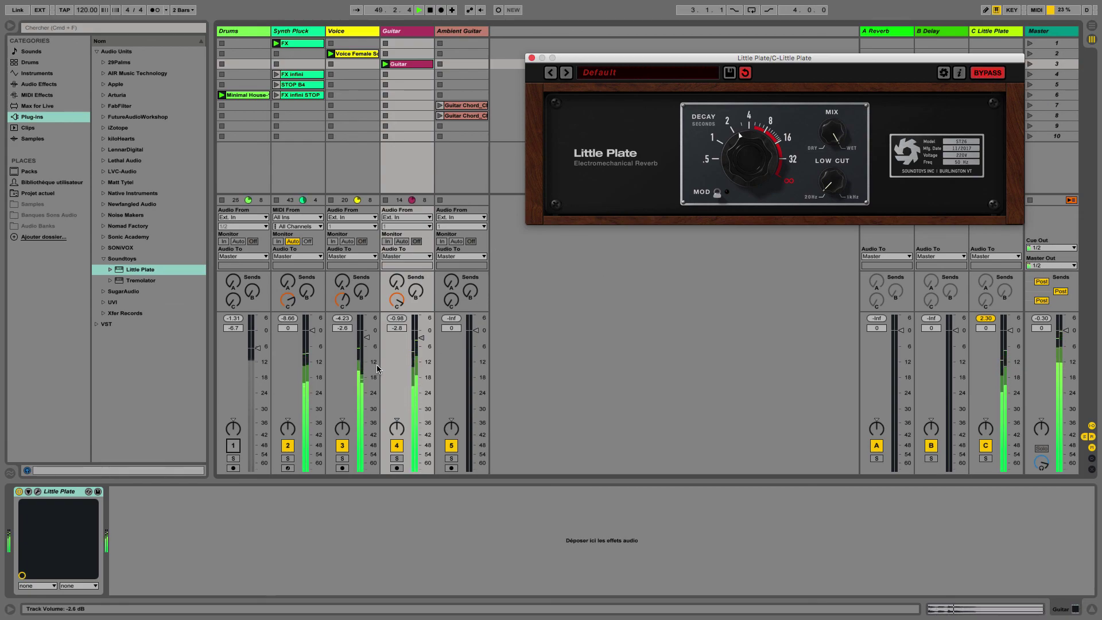
left_click_drag(421, 338, 421, 345)
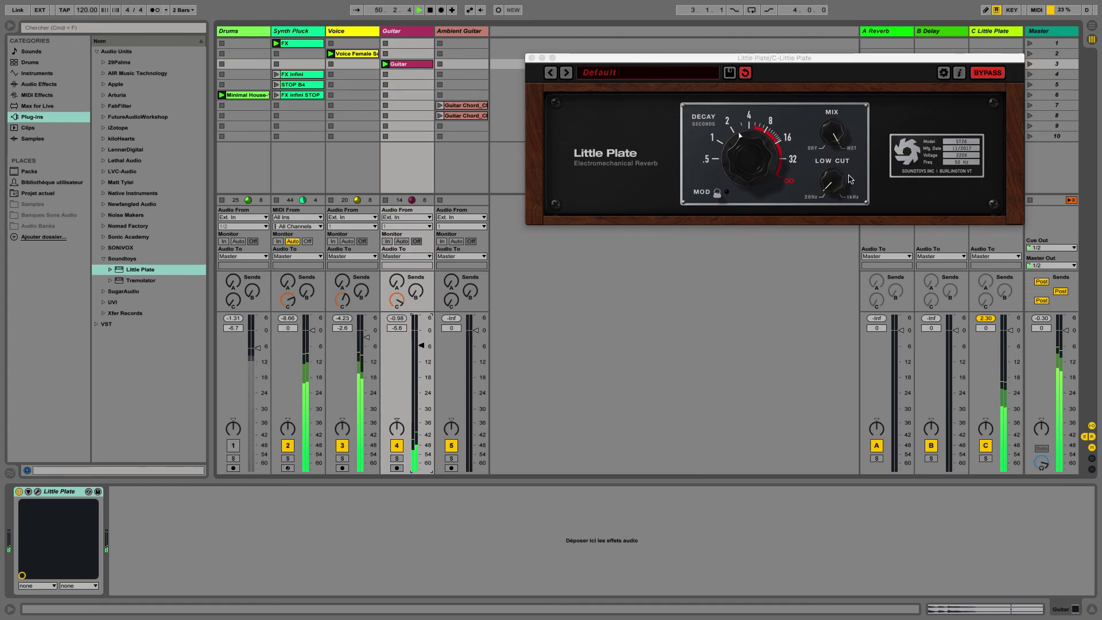
left_click(974, 70)
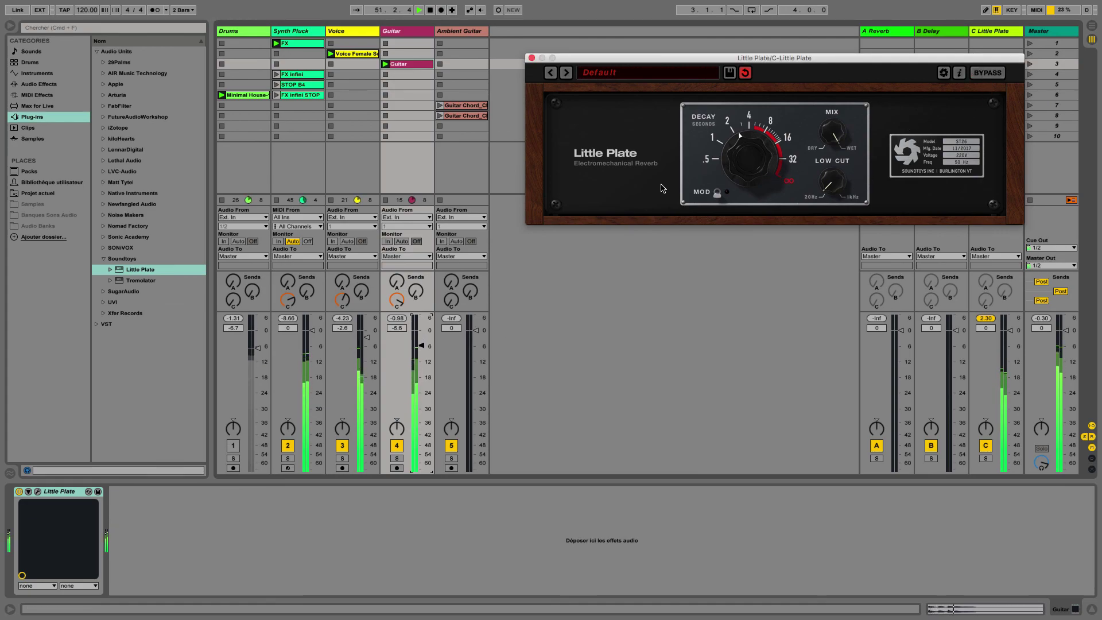
left_click(422, 346)
left_click_drag(422, 345, 423, 347)
key("space")
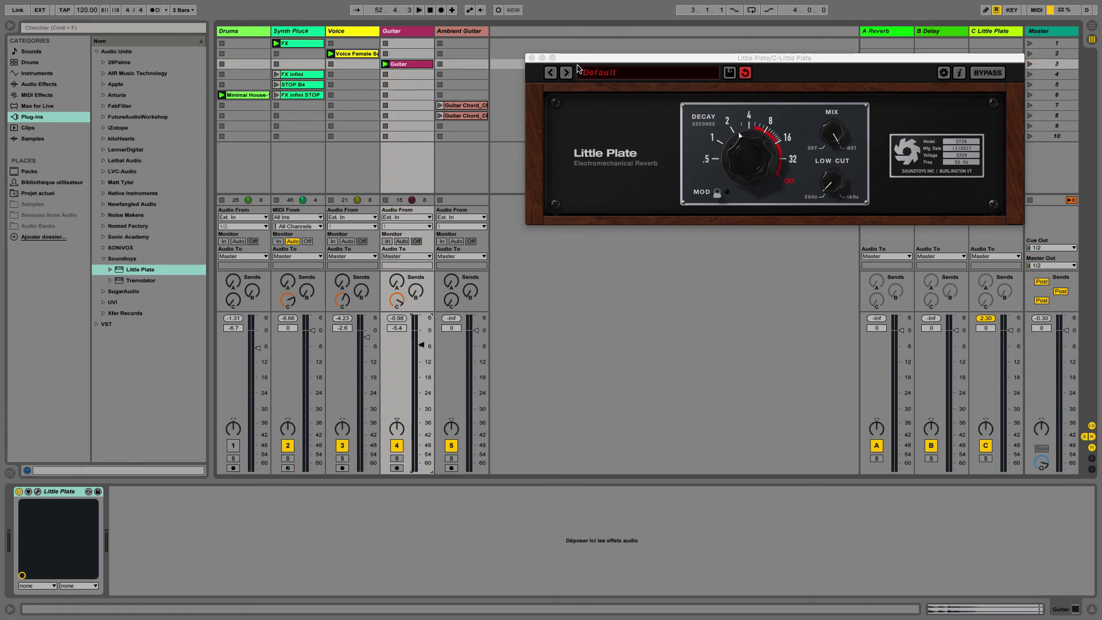
mouse_move(580, 62)
left_mouse_down()
mouse_move(555, 74)
mouse_move(561, 84)
mouse_move(570, 74)
left_mouse_up()
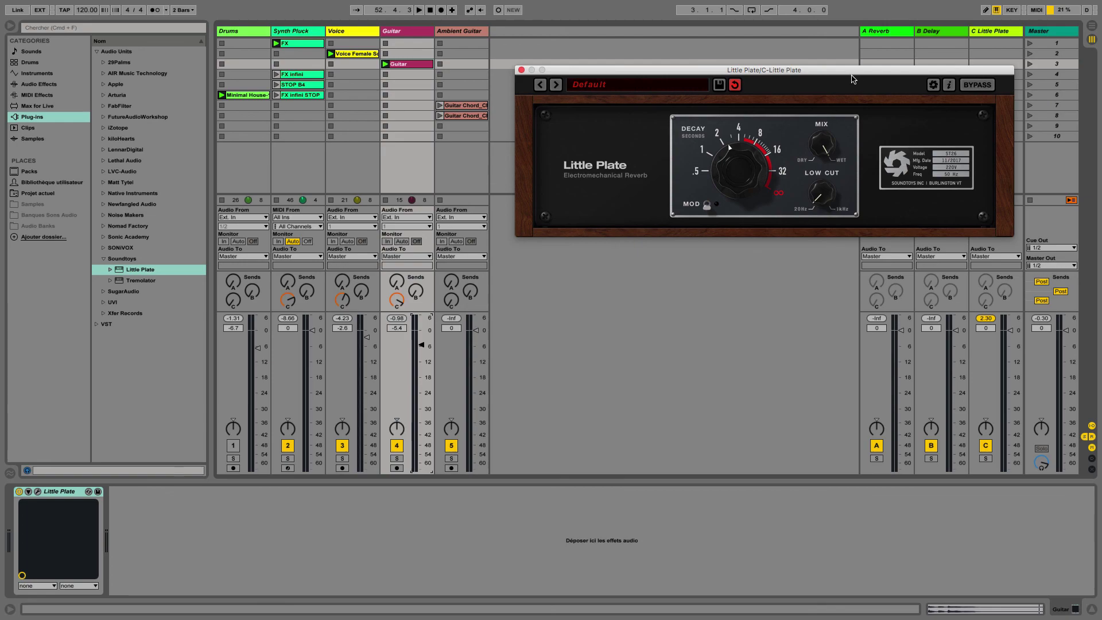
left_click_drag(932, 72, 832, 73)
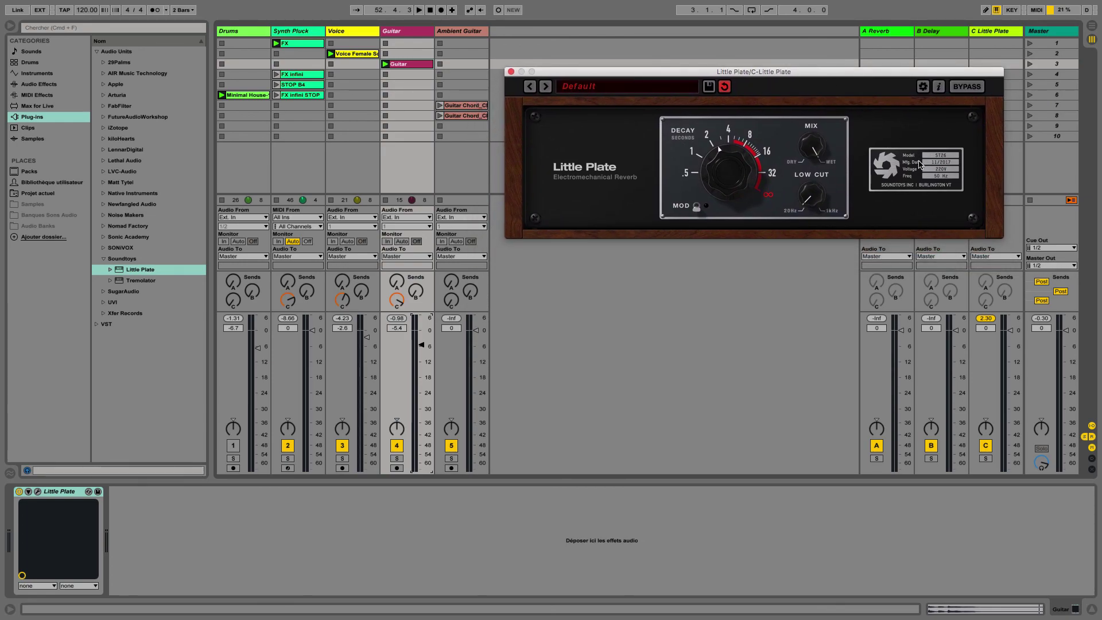